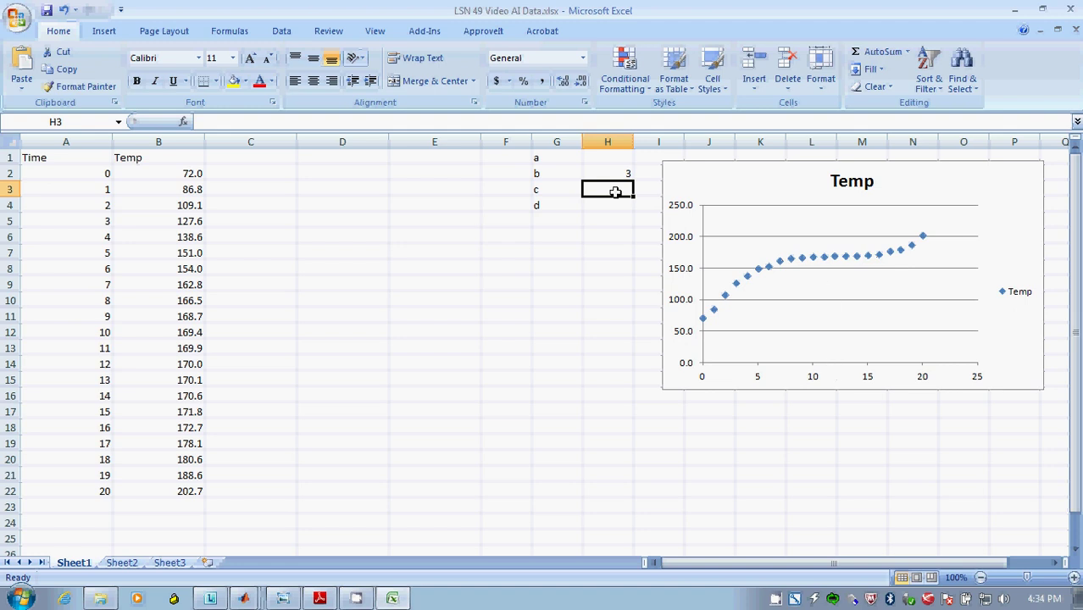
Enter the remaining model parameters beside their labels: c as 11, d as 165 and a as 1
{"action": "type", "text": "11"}
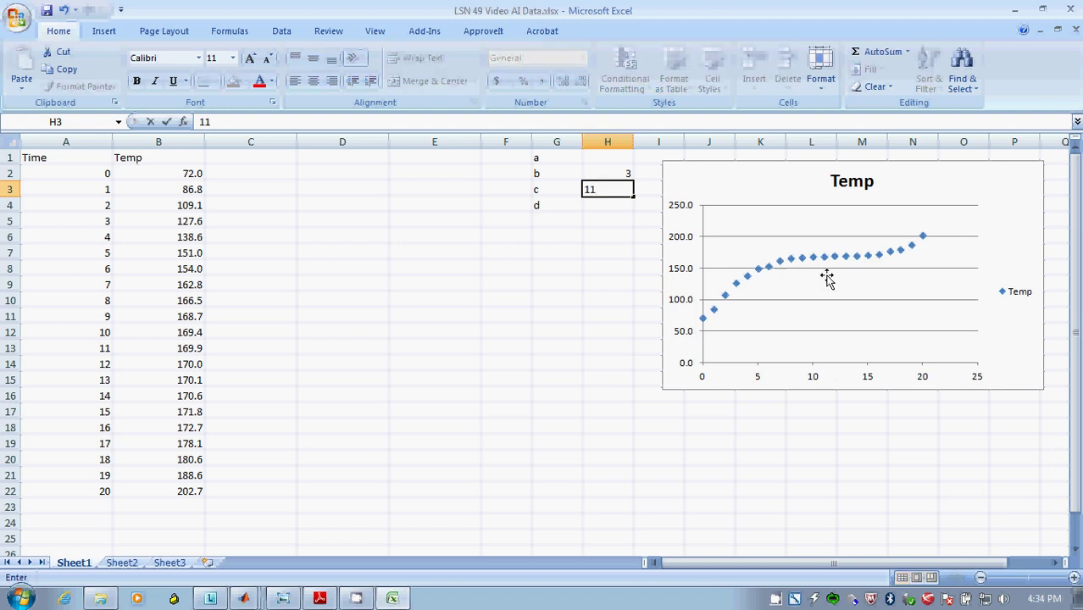
{"action": "left_click", "coordinate": [615, 206]}
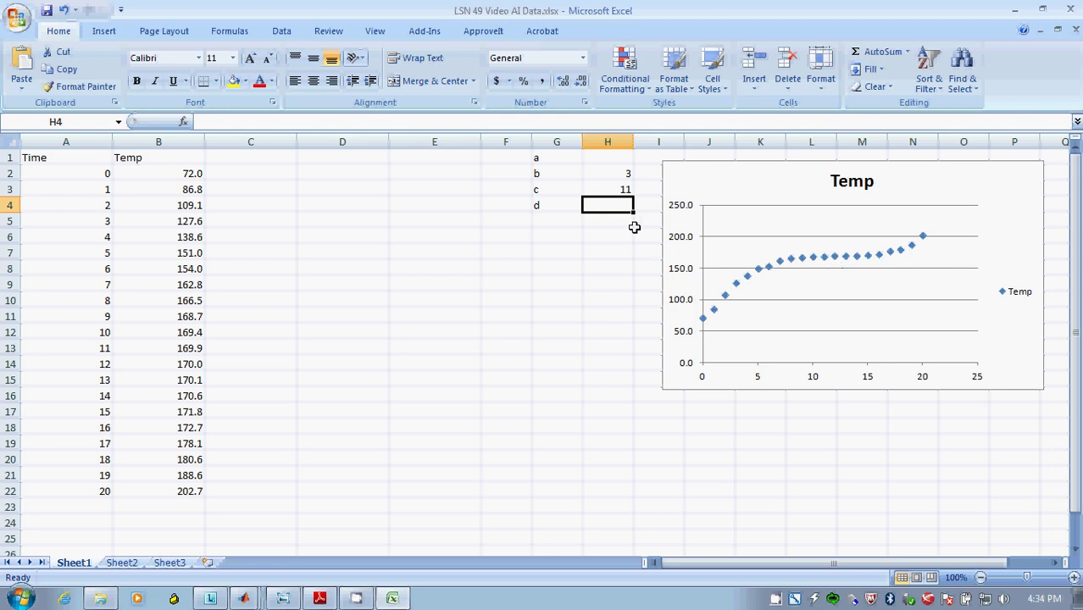
{"action": "type", "text": "165"}
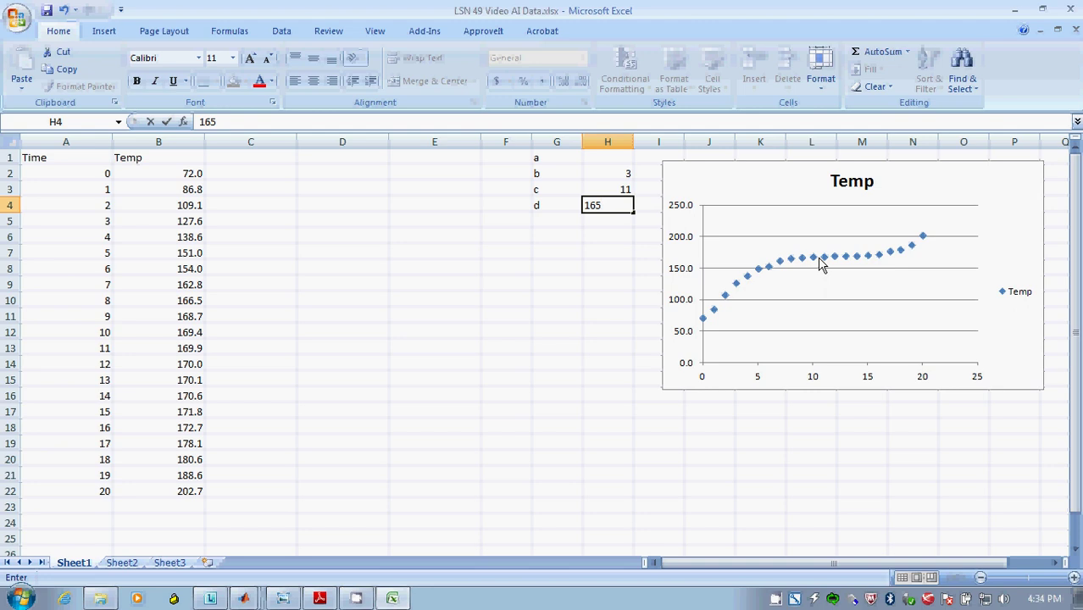
{"action": "left_click", "coordinate": [610, 161]}
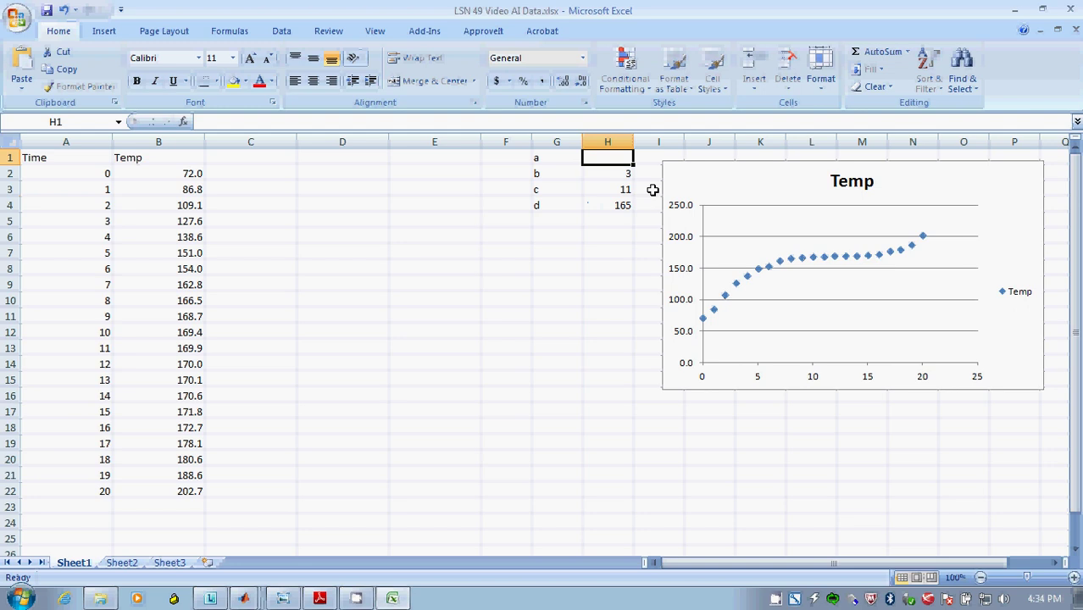
{"action": "type", "text": "1"}
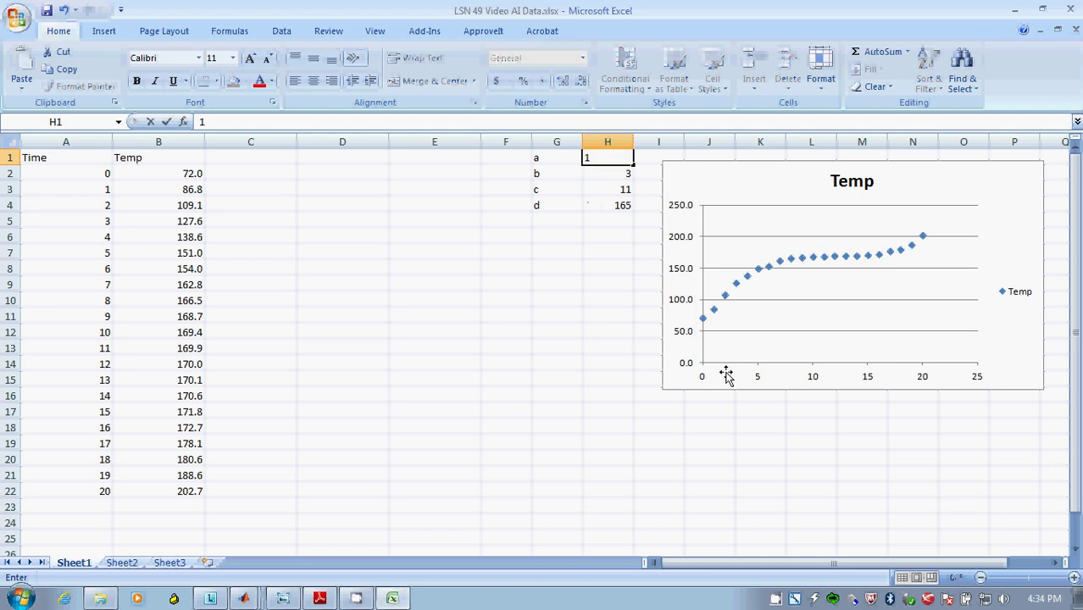
{"action": "left_click", "coordinate": [741, 413]}
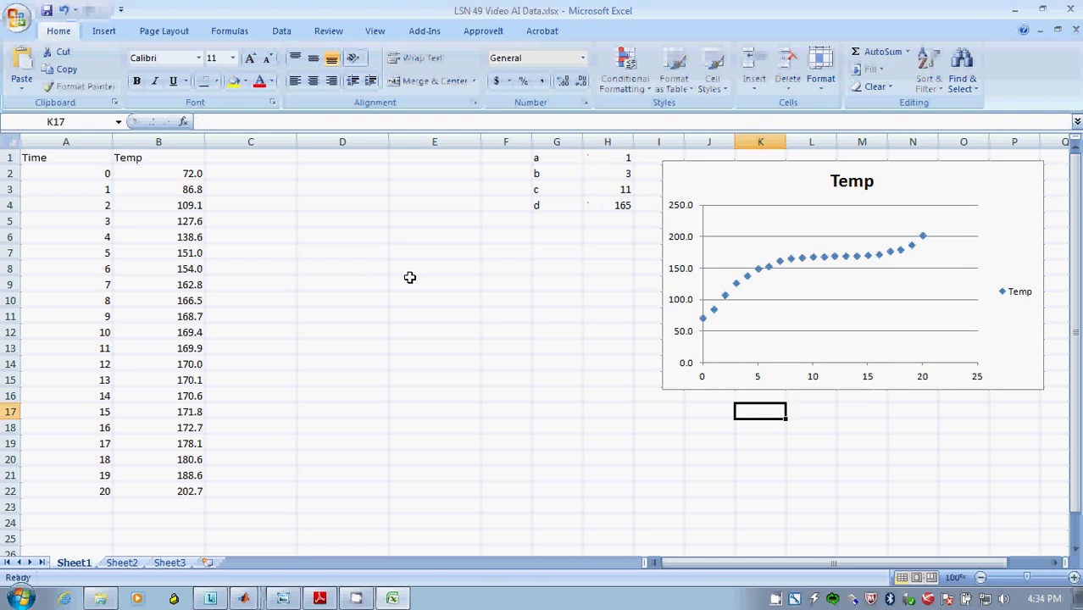
Switch to the textbook PDF in Adobe Reader and find the four-parameter power function equation in section 4.2
{"action": "left_click", "coordinate": [321, 600]}
{"action": "scroll", "coordinate": [430, 406], "scroll_direction": "up", "scroll_amount": 15}
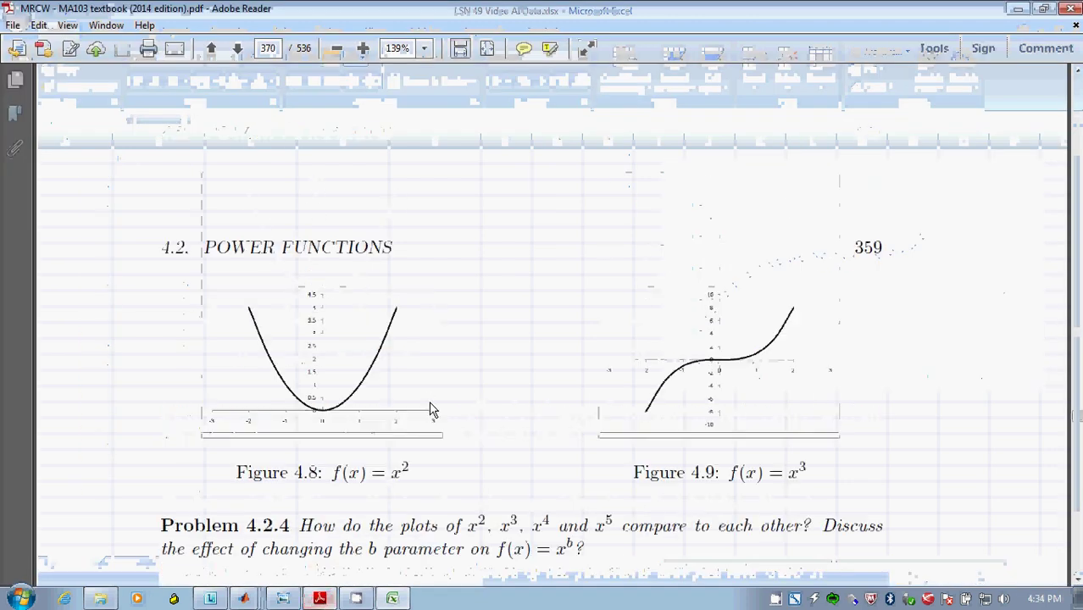
{"action": "scroll", "coordinate": [439, 394], "scroll_direction": "up", "scroll_amount": 12}
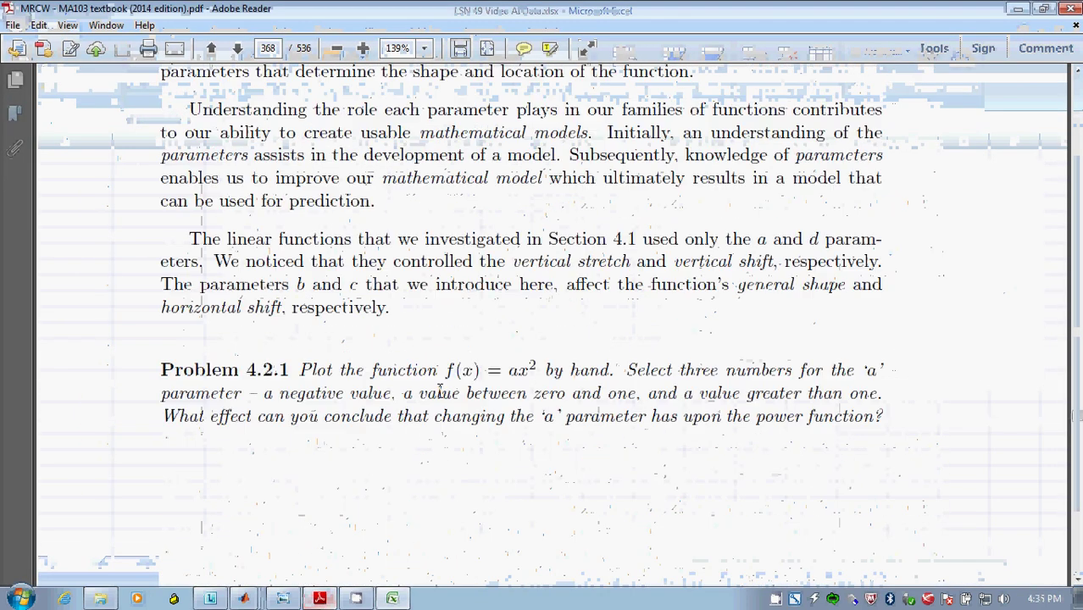
{"action": "scroll", "coordinate": [453, 387], "scroll_direction": "down", "scroll_amount": 1}
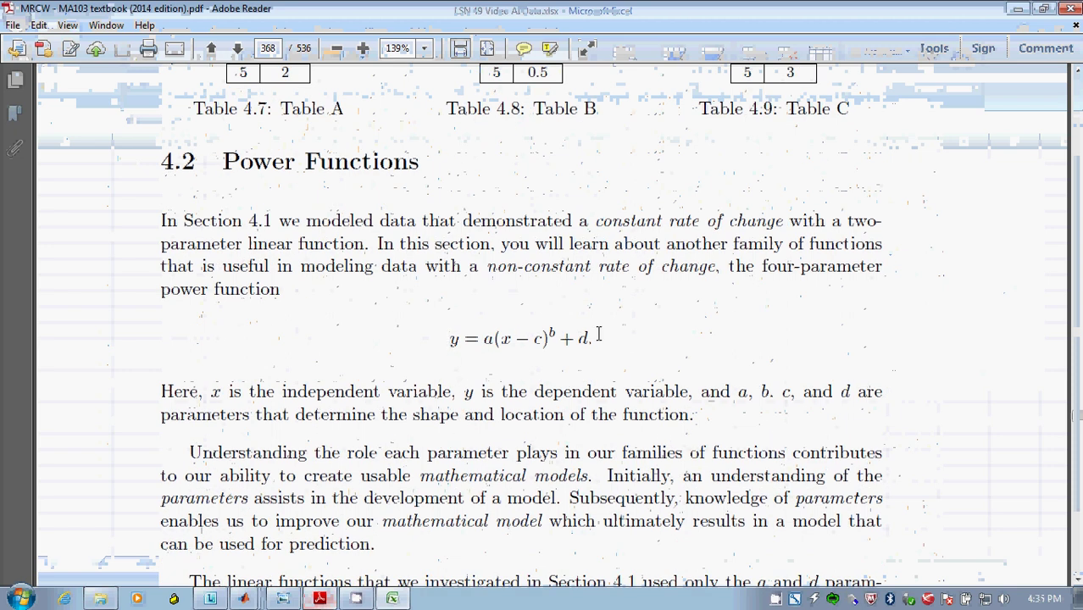
{"action": "left_click", "coordinate": [448, 339]}
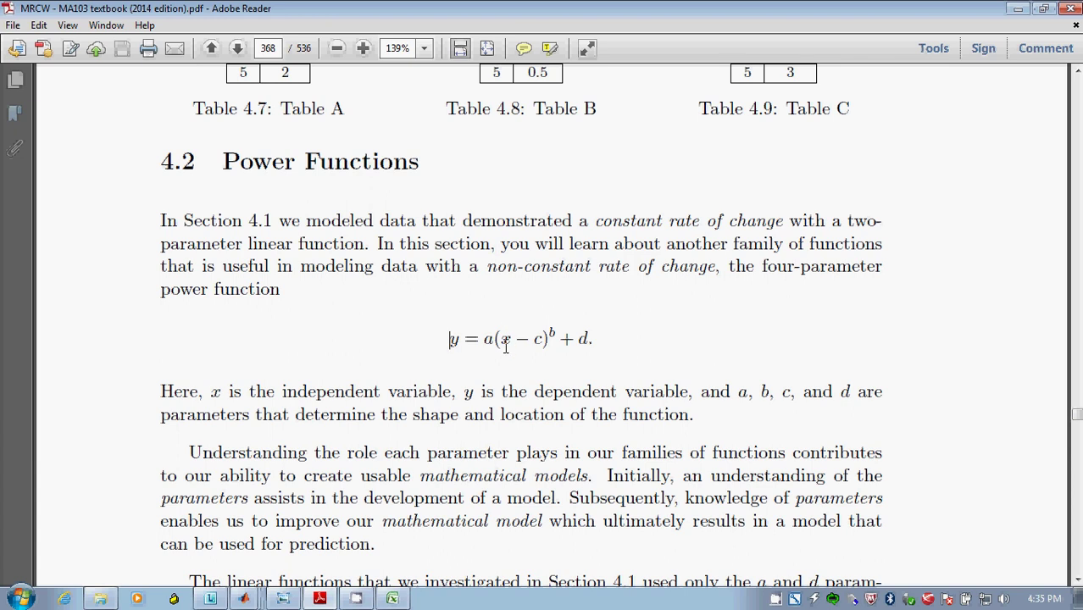
Return to the Excel workbook and add the column heading Estimates in C1
{"action": "left_click", "coordinate": [391, 598]}
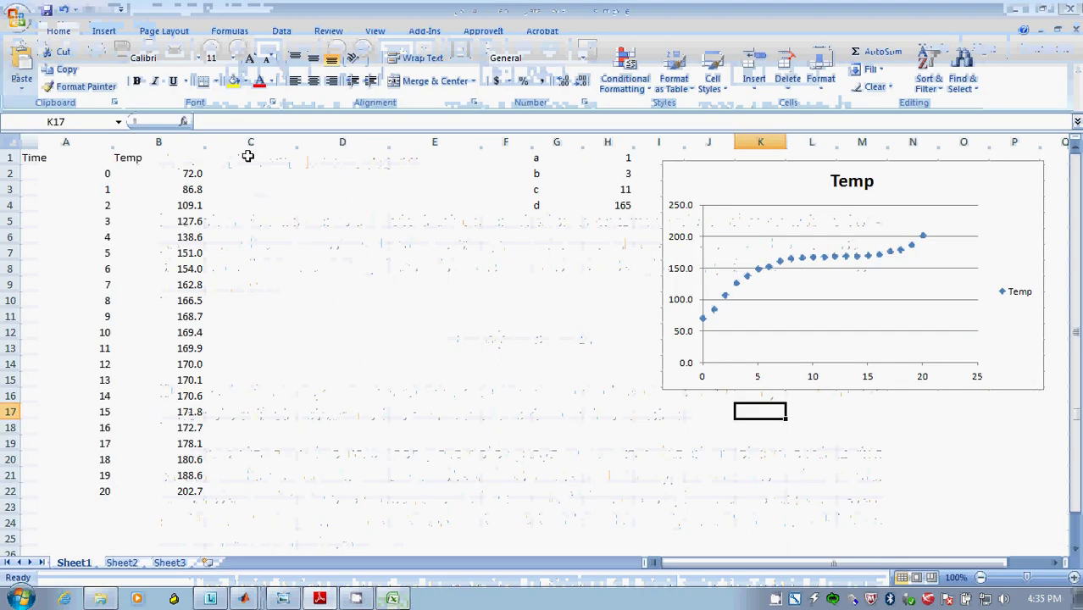
{"action": "left_click", "coordinate": [249, 156]}
{"action": "type", "text": "Est"}
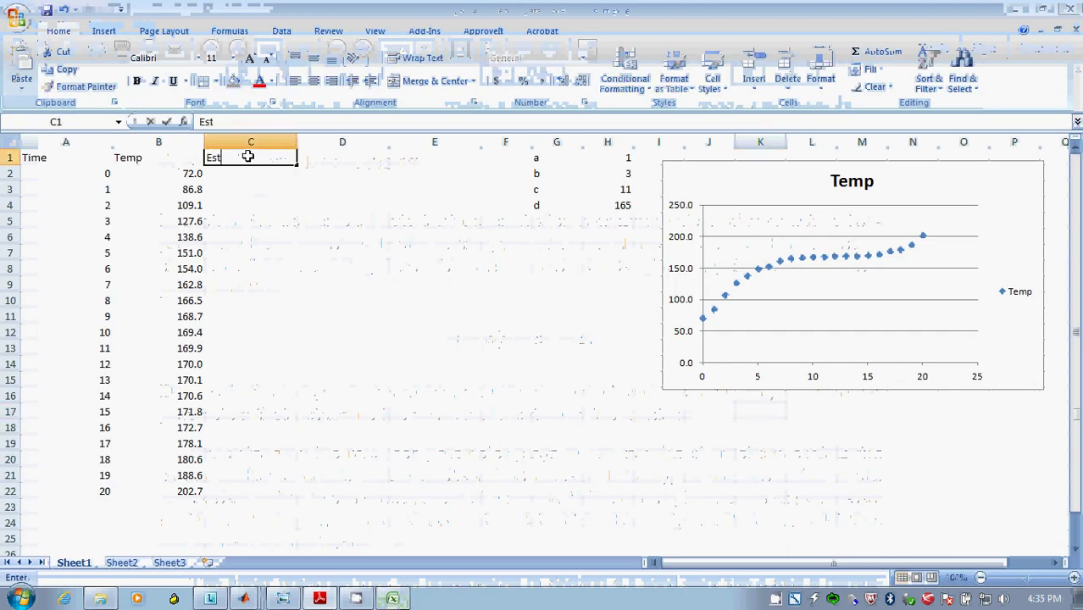
{"action": "type", "text": "imates"}
{"action": "key", "text": "Return"}
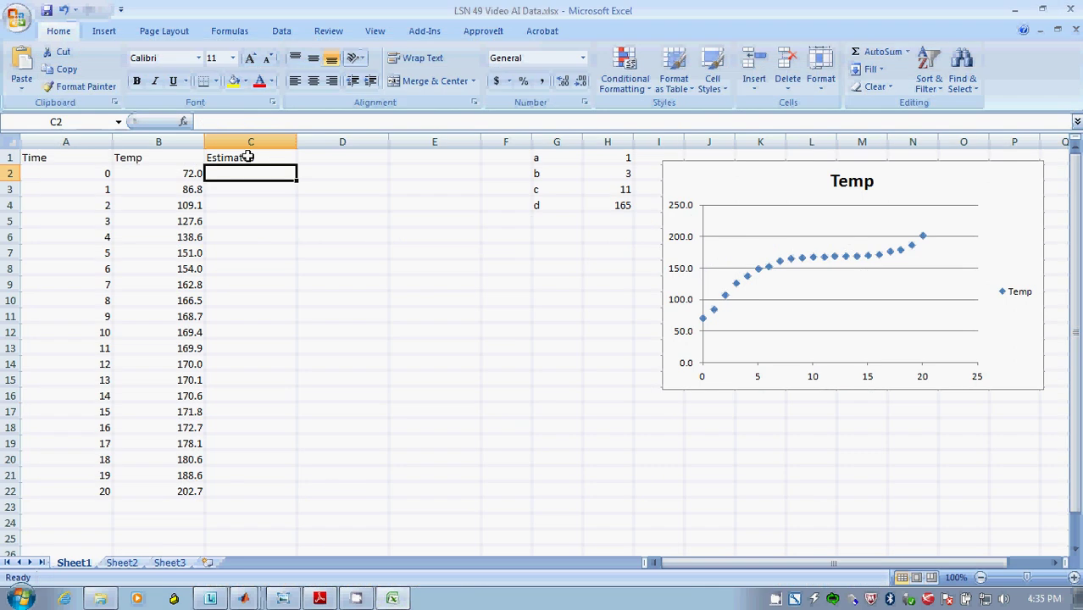
Enter the power function formula =$H$1*(A2-$H$3)^$H$2+$H$4 in C2, with absolute references to the four parameters
{"action": "type", "text": "="}
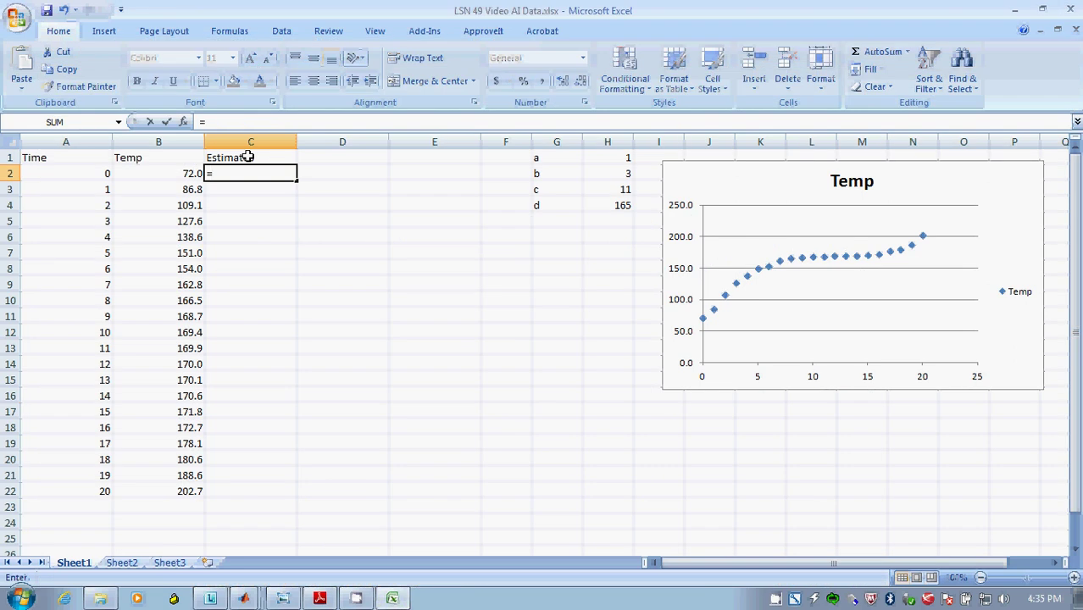
{"action": "left_click", "coordinate": [598, 156]}
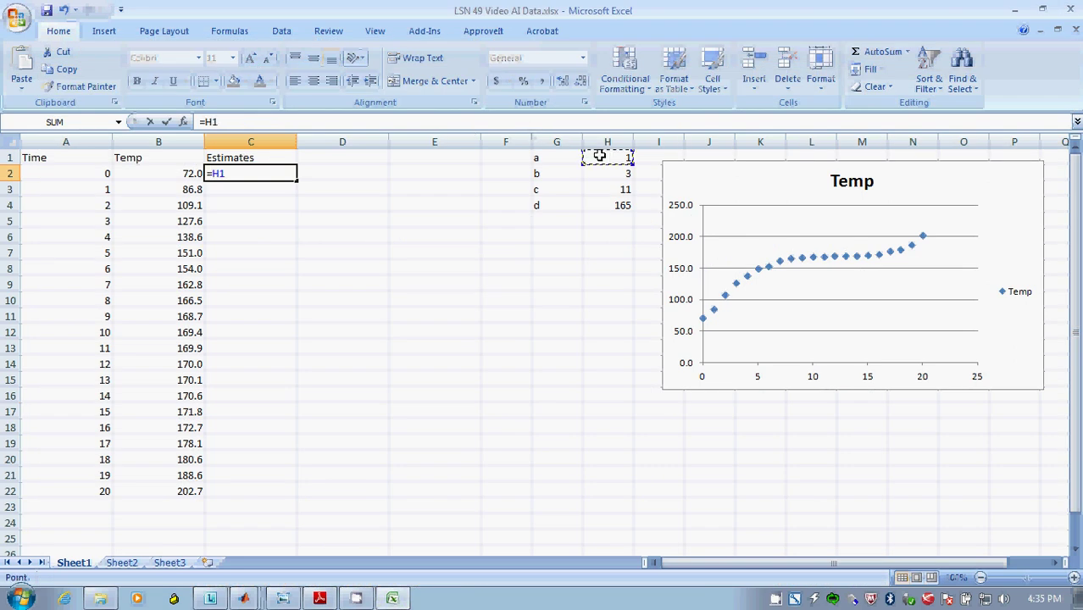
{"action": "key", "text": "F4"}
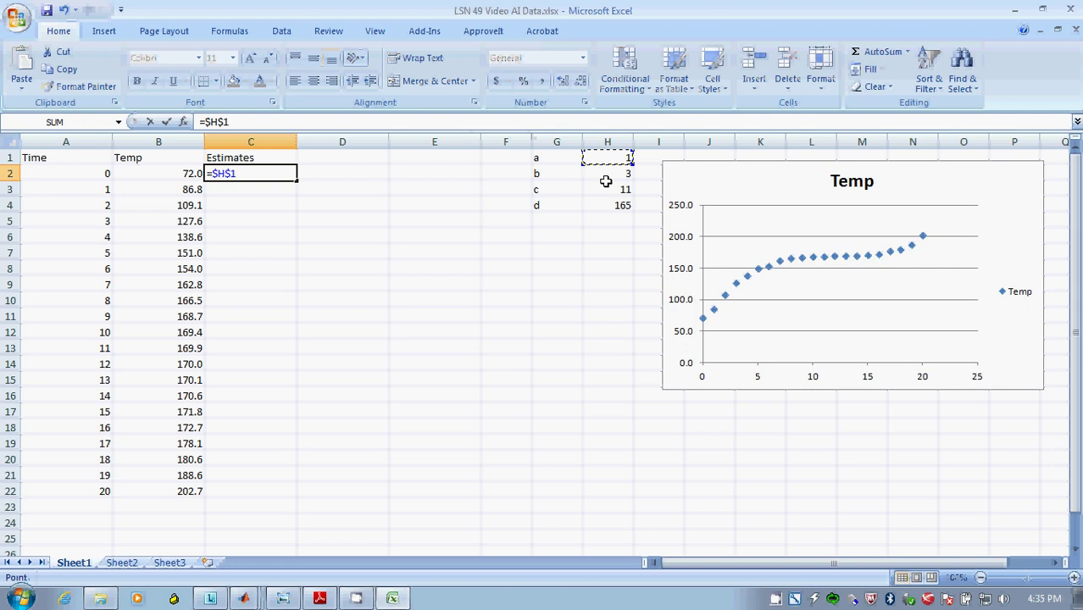
{"action": "type", "text": "*("}
{"action": "left_click", "coordinate": [103, 173]}
{"action": "type", "text": "-"}
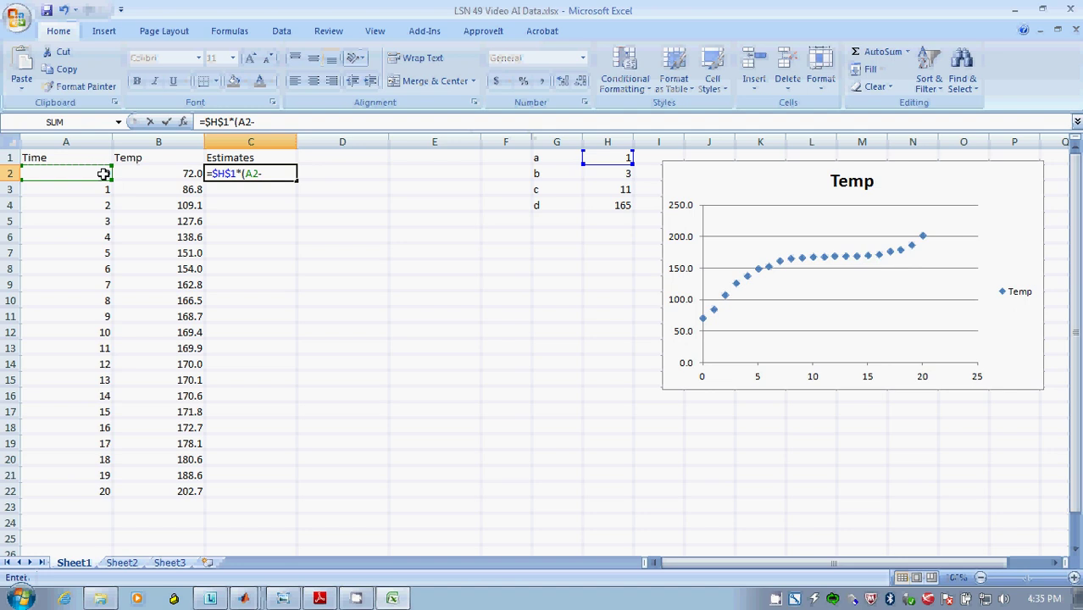
{"action": "left_click", "coordinate": [583, 190]}
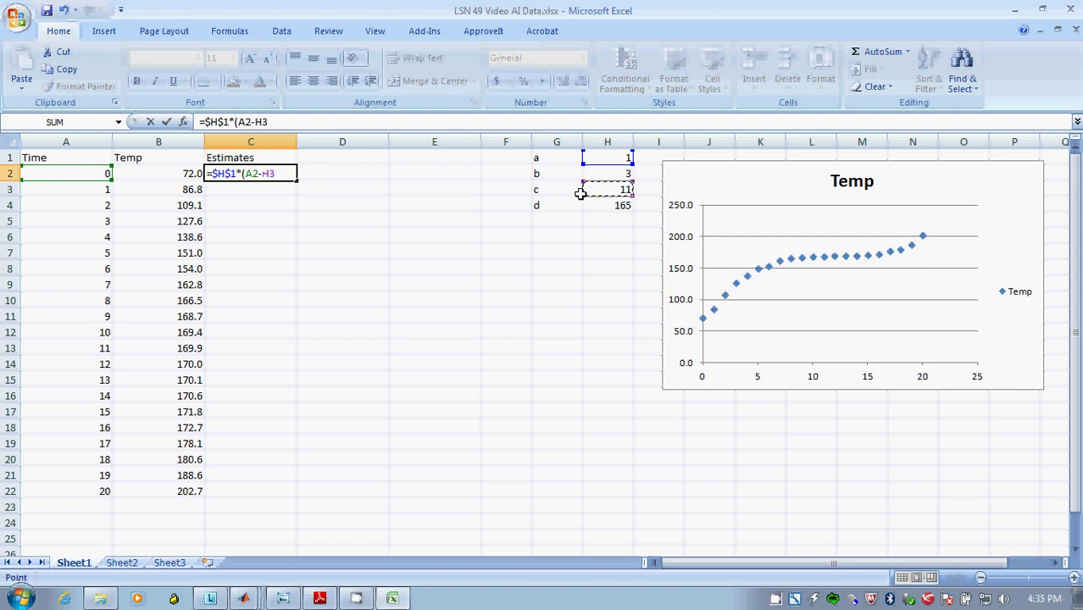
{"action": "key", "text": "F4"}
{"action": "type", "text": ")^"}
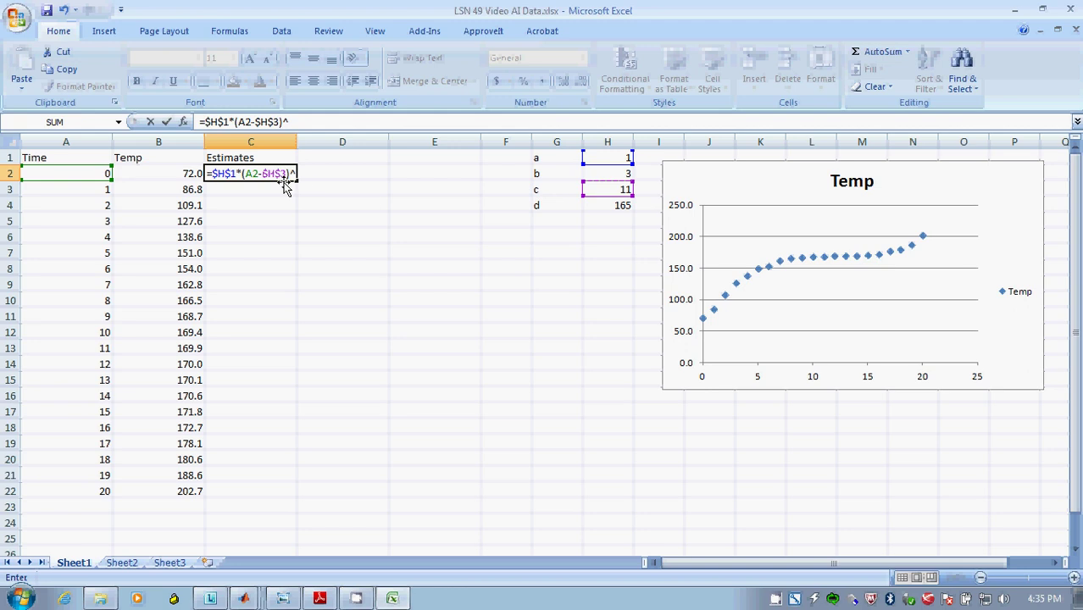
{"action": "left_click", "coordinate": [602, 174]}
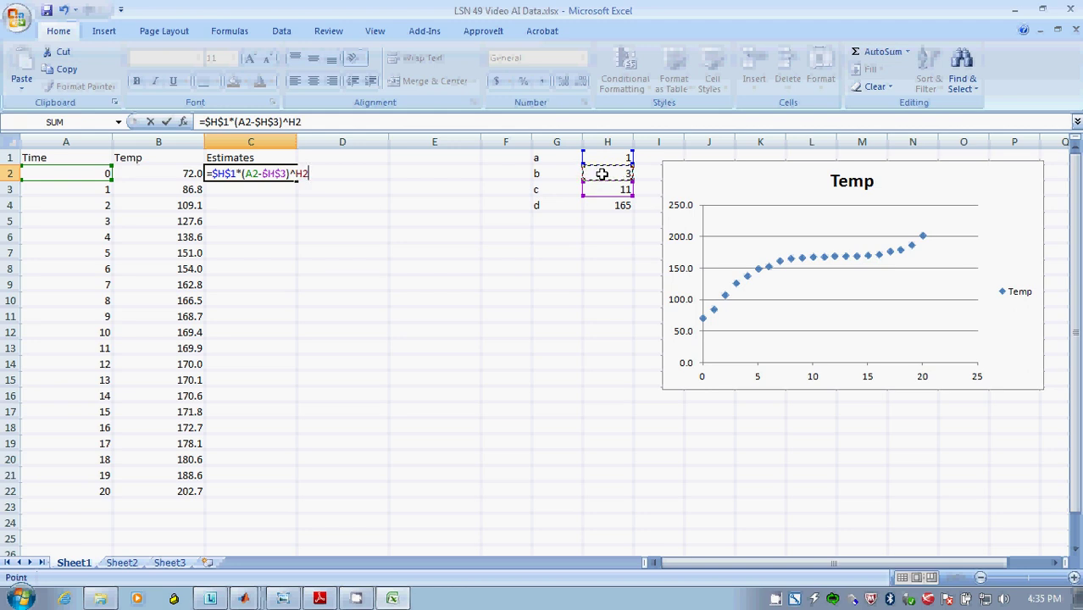
{"action": "key", "text": "F4"}
{"action": "type", "text": "+"}
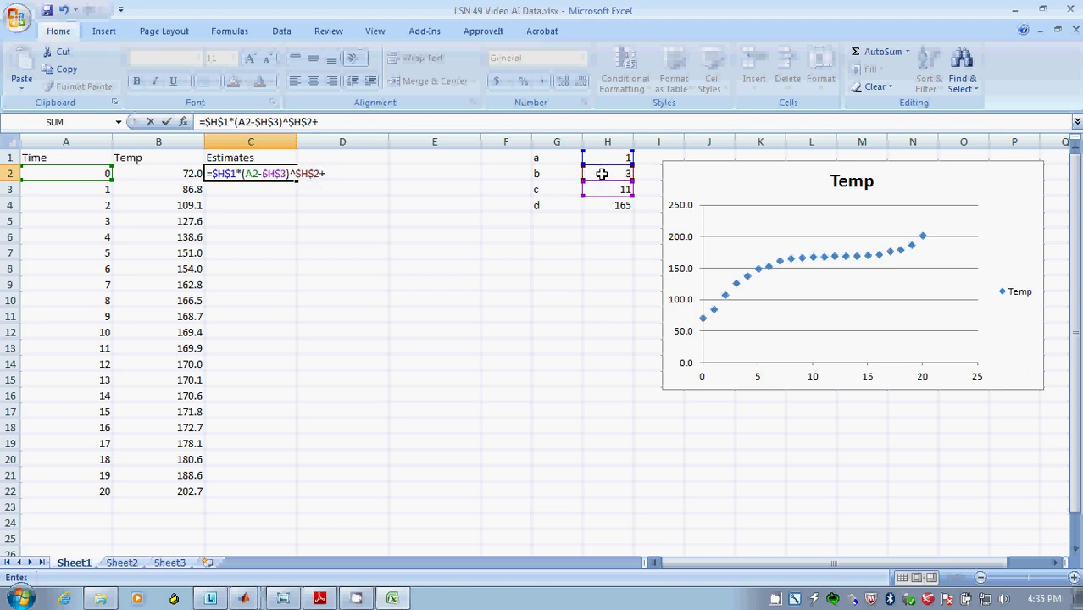
{"action": "left_click", "coordinate": [612, 205]}
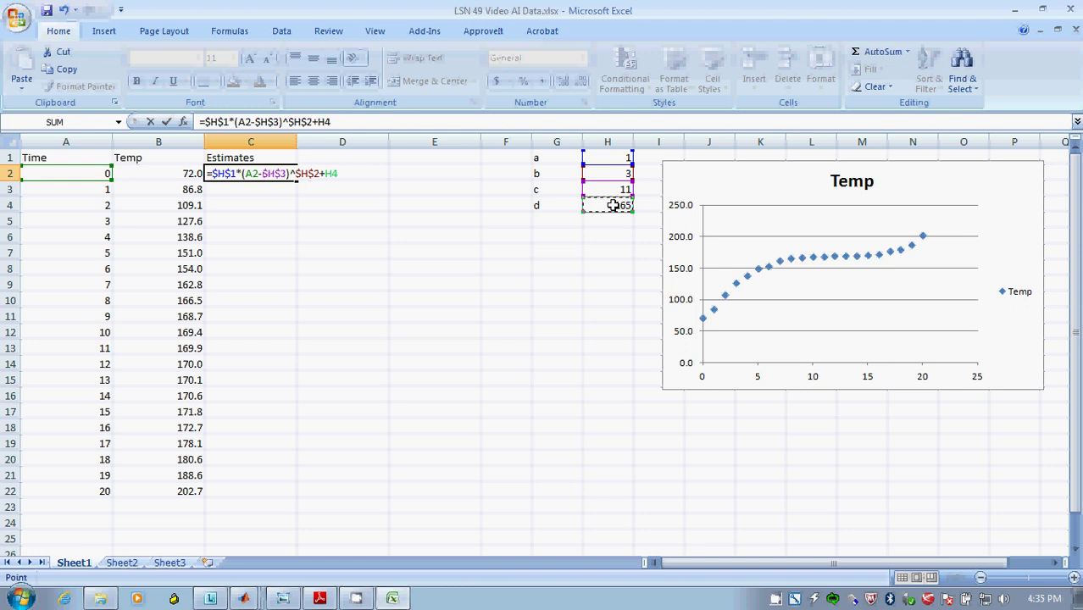
{"action": "key", "text": "F4"}
{"action": "key", "text": "Return"}
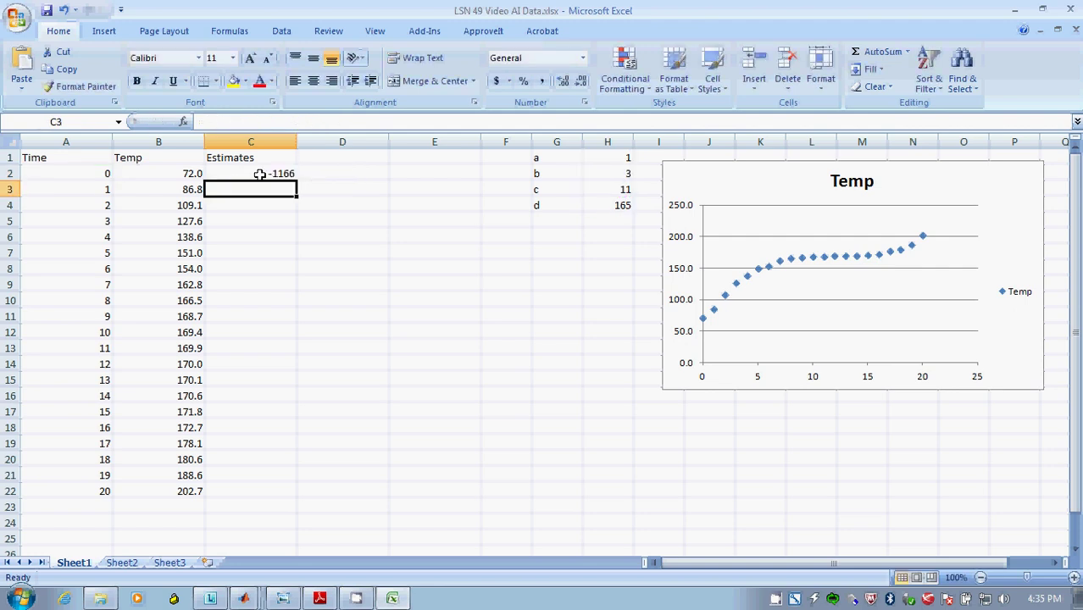
Fill the estimate formula from C2 down through C22
{"action": "left_click", "coordinate": [260, 174]}
{"action": "left_click_drag", "start_coordinate": [295, 181], "coordinate": [300, 493]}
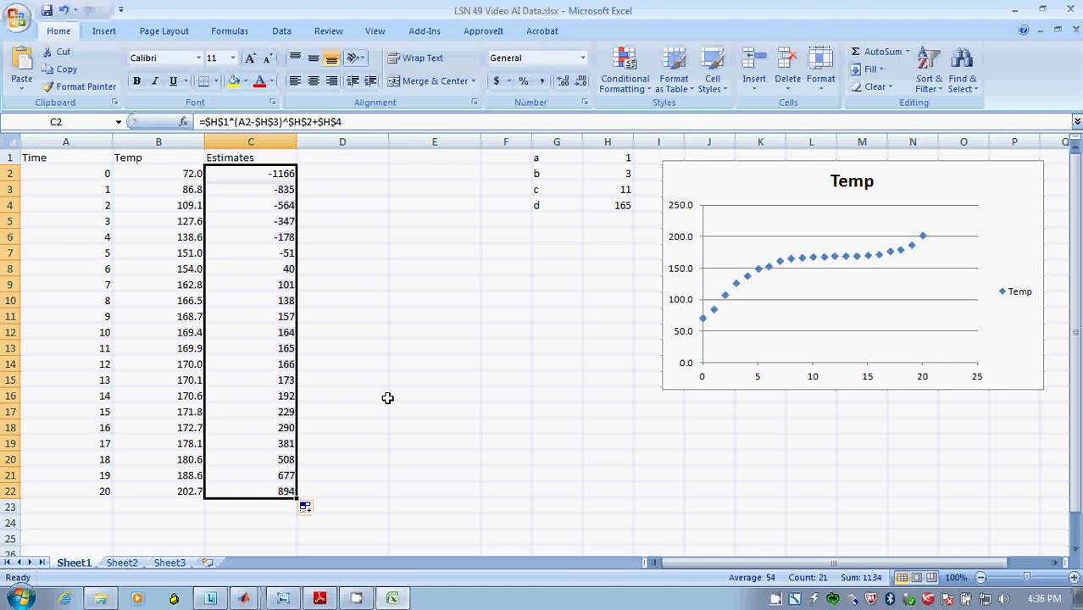
{"action": "left_click", "coordinate": [282, 173]}
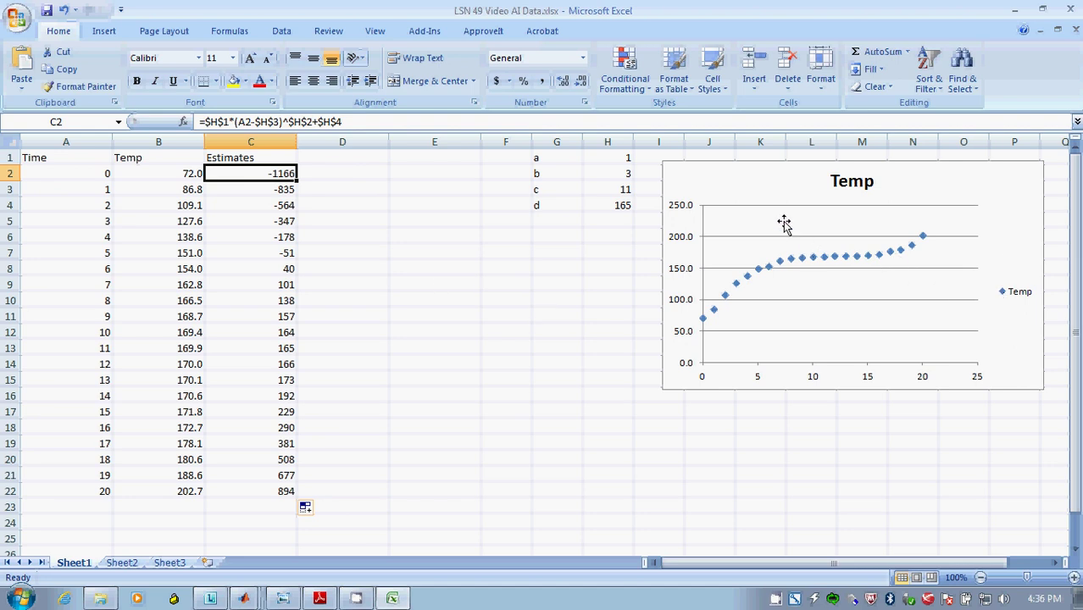
Add a new data series to the Temp scatter chart, taking its name from the Estimates heading in C1
{"action": "left_click", "coordinate": [767, 182]}
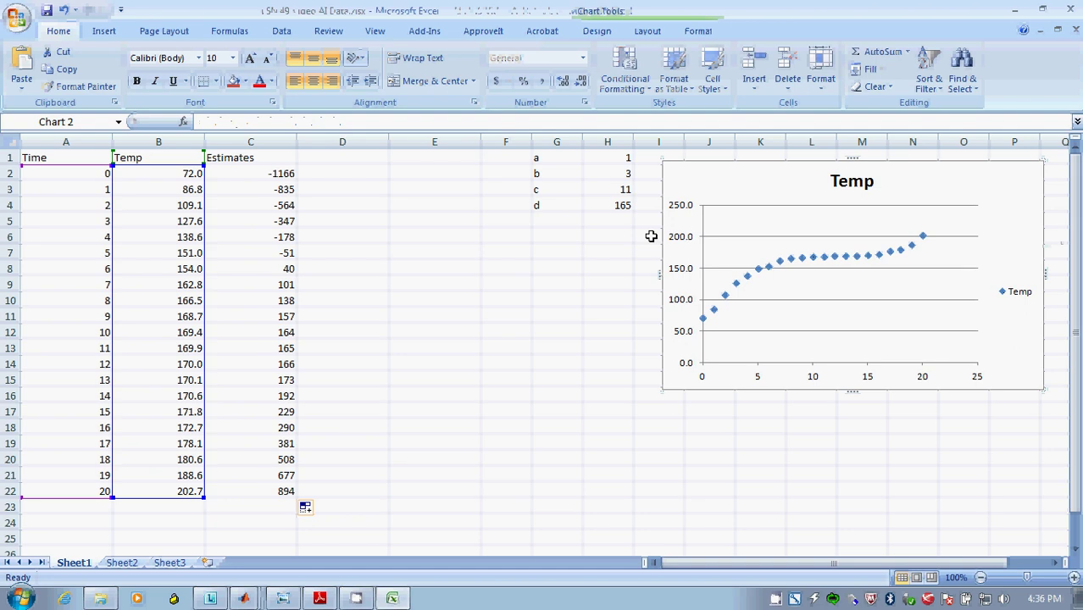
{"action": "right_click", "coordinate": [997, 212]}
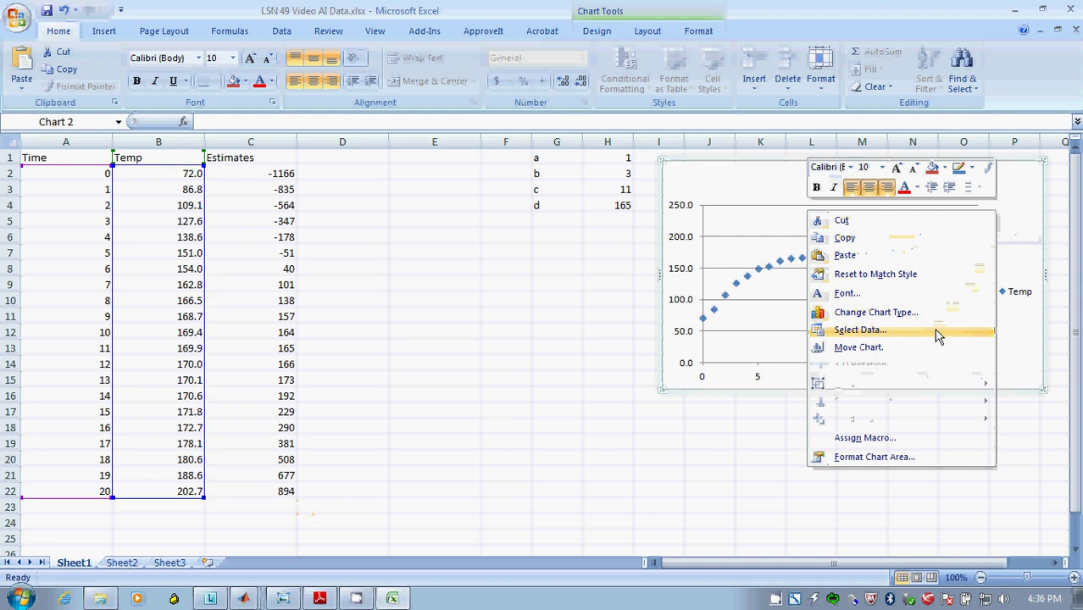
{"action": "left_click", "coordinate": [882, 334]}
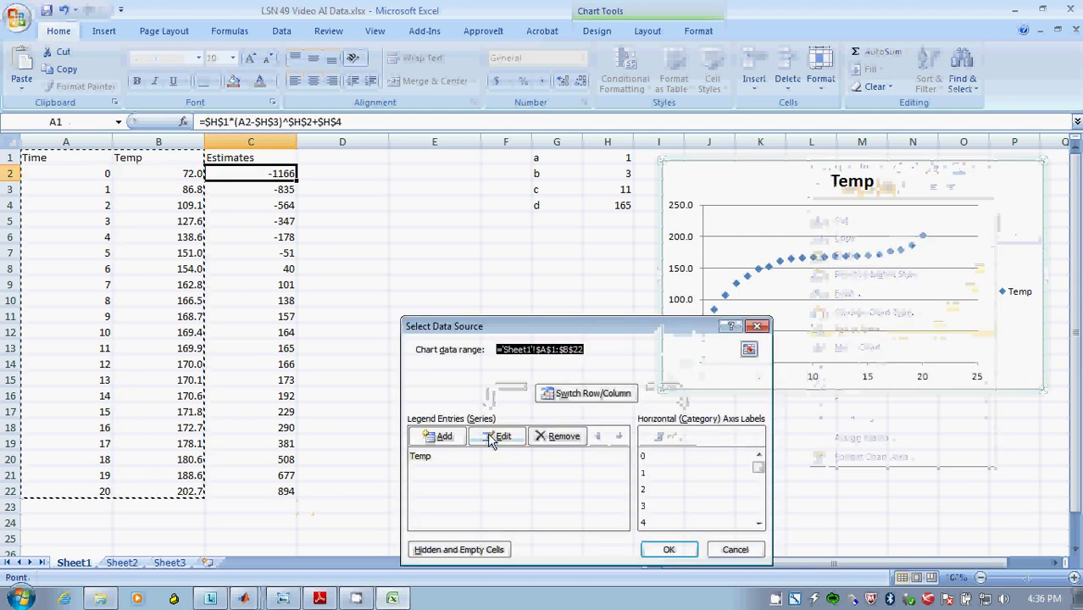
{"action": "left_click", "coordinate": [439, 438]}
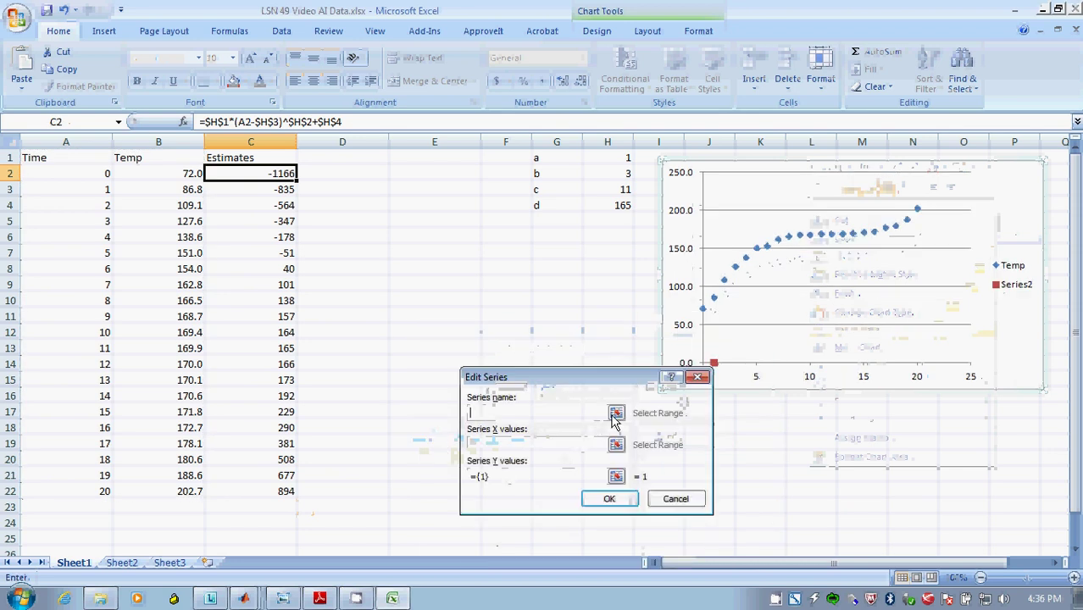
{"action": "left_click", "coordinate": [616, 412]}
{"action": "left_click", "coordinate": [264, 155]}
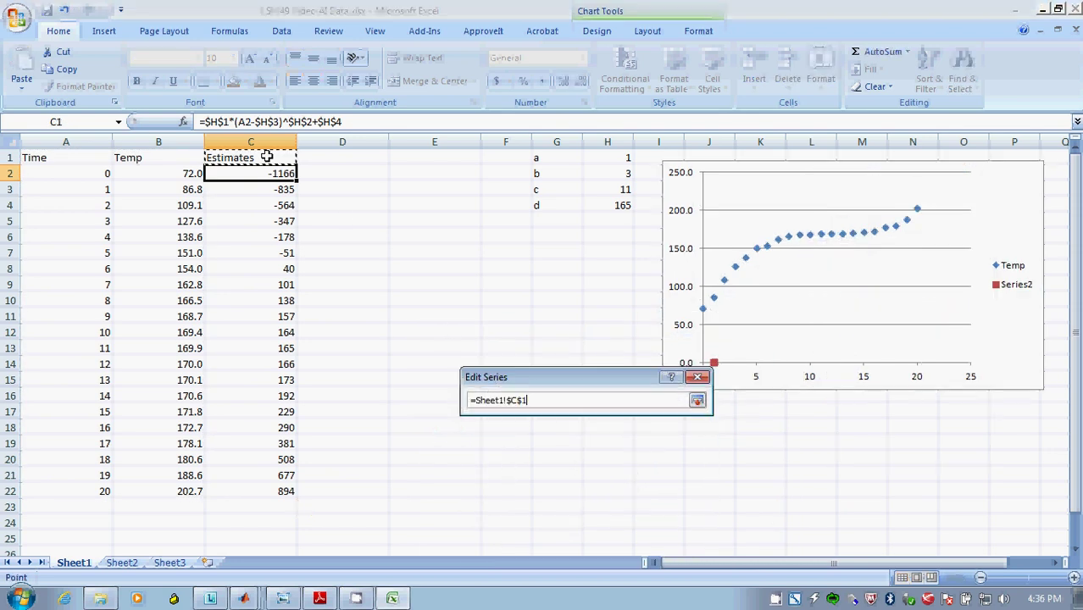
{"action": "left_click", "coordinate": [698, 400]}
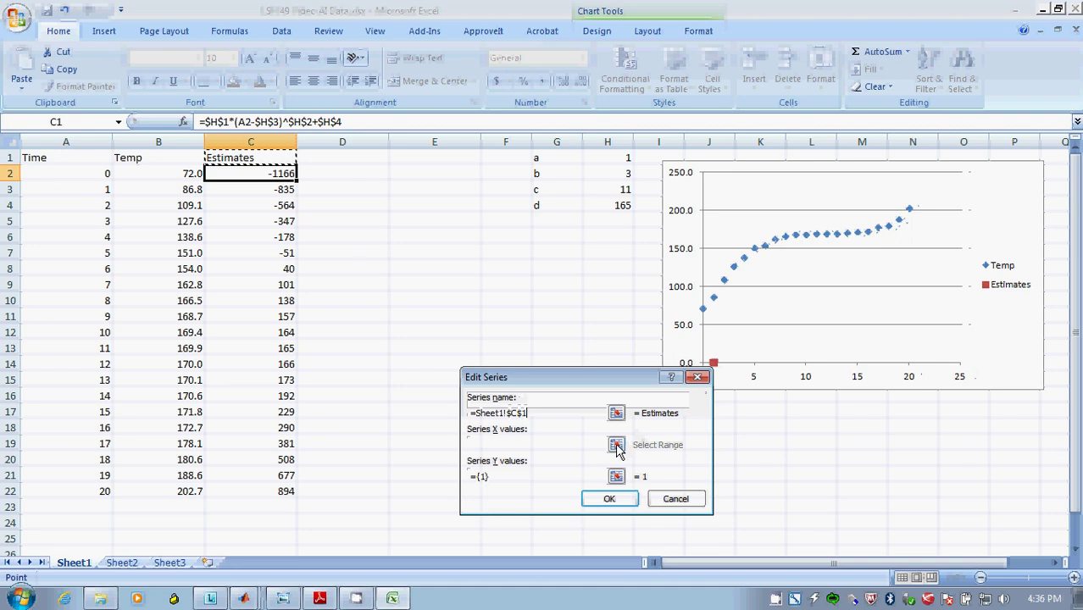
Set the X values of the Estimates series to the times in A2:A22
{"action": "left_click", "coordinate": [616, 447]}
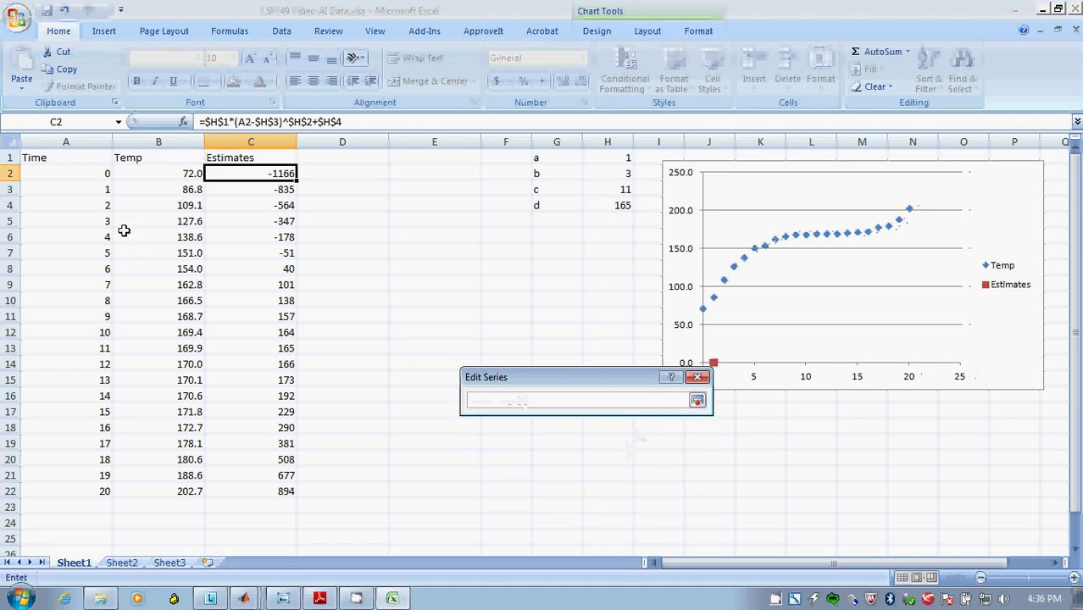
{"action": "left_click_drag", "start_coordinate": [85, 173], "coordinate": [86, 487]}
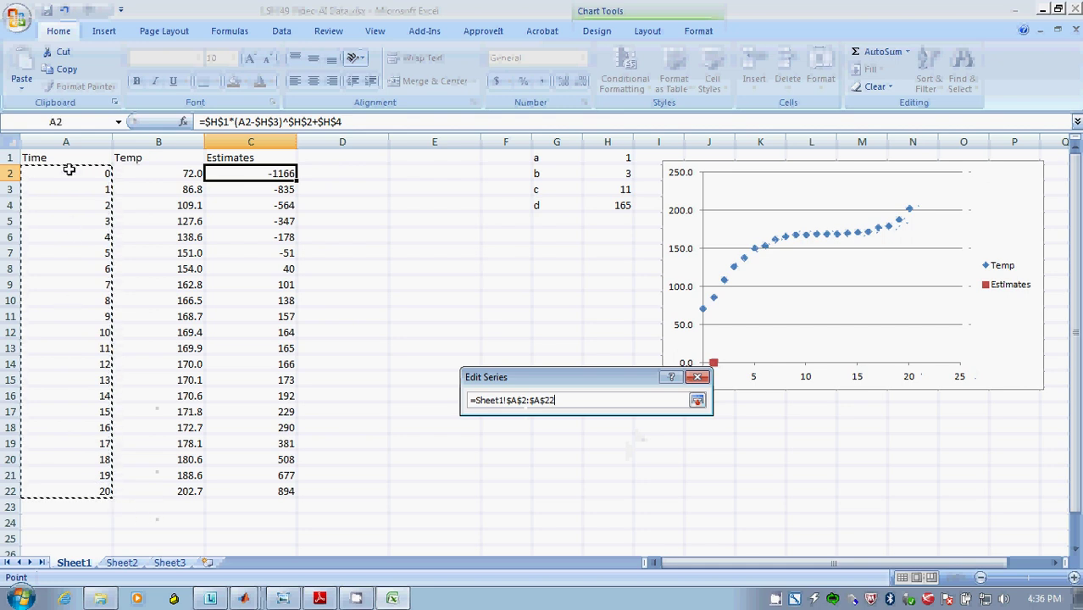
{"action": "left_click", "coordinate": [697, 400]}
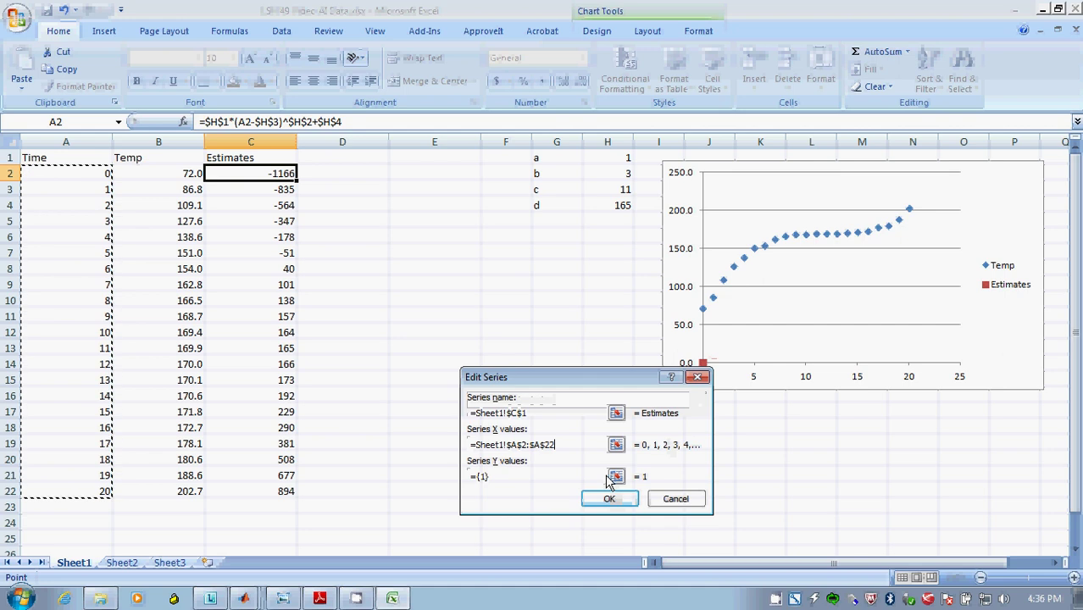
Set the Y values of the Estimates series to C2:C22 and apply the data source changes
{"action": "left_click", "coordinate": [616, 476]}
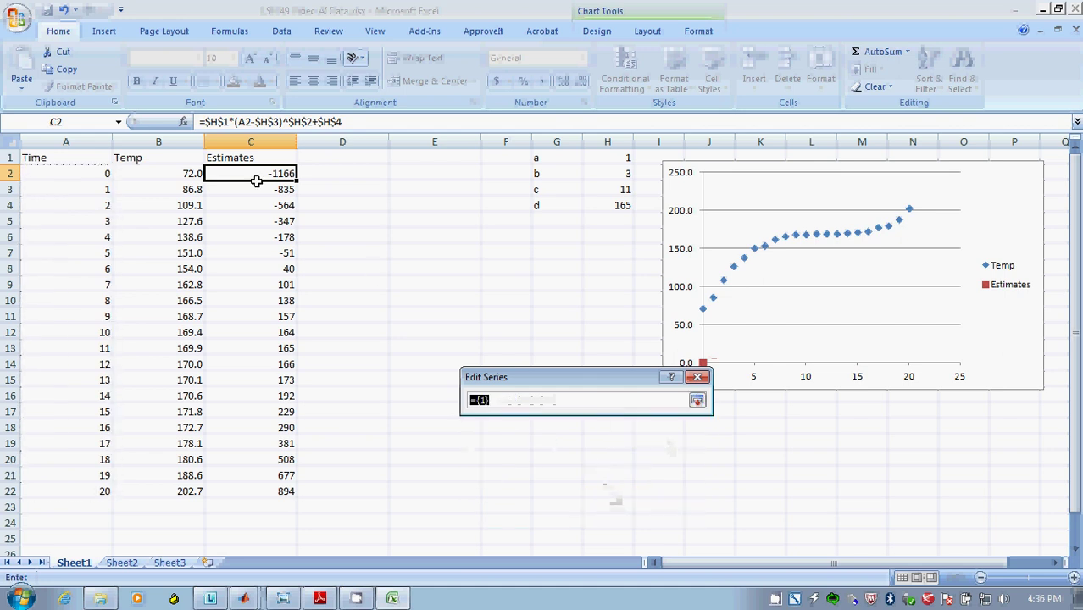
{"action": "left_click_drag", "start_coordinate": [256, 177], "coordinate": [260, 486]}
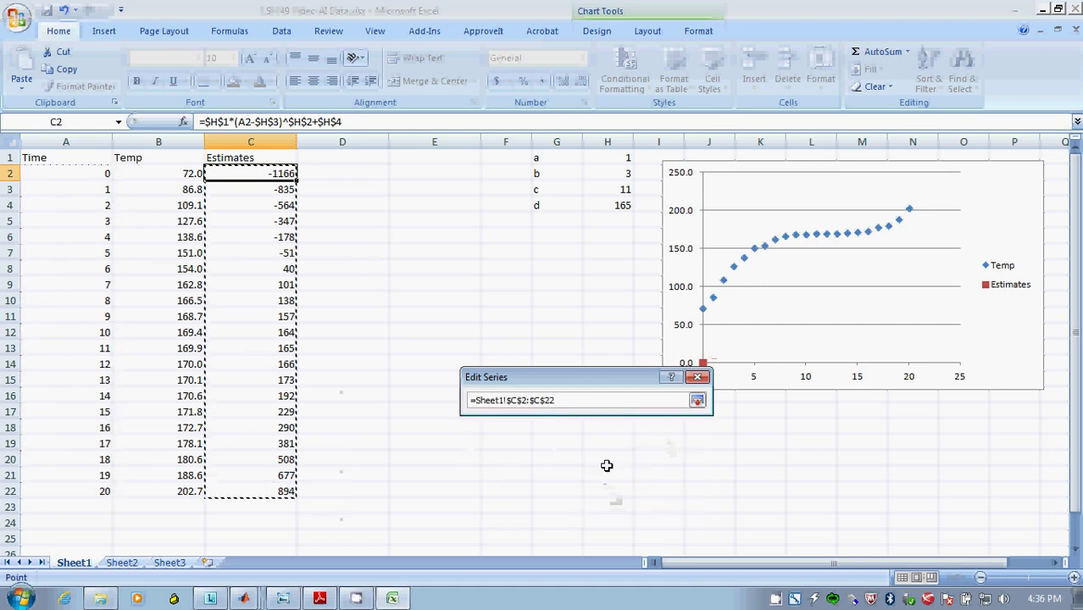
{"action": "left_click", "coordinate": [697, 400]}
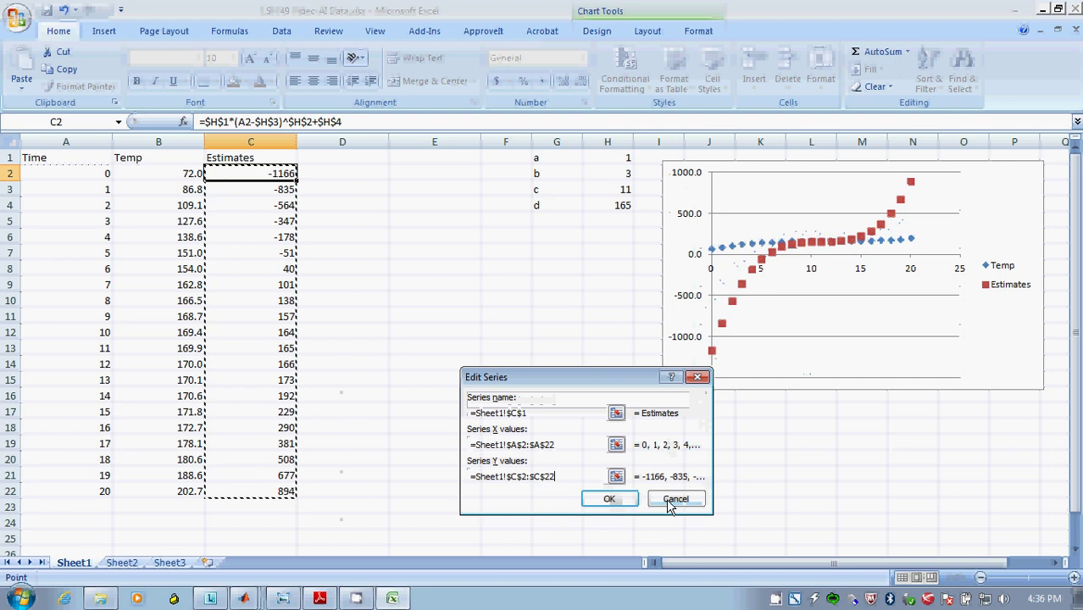
{"action": "left_click", "coordinate": [610, 500]}
{"action": "left_click", "coordinate": [667, 551]}
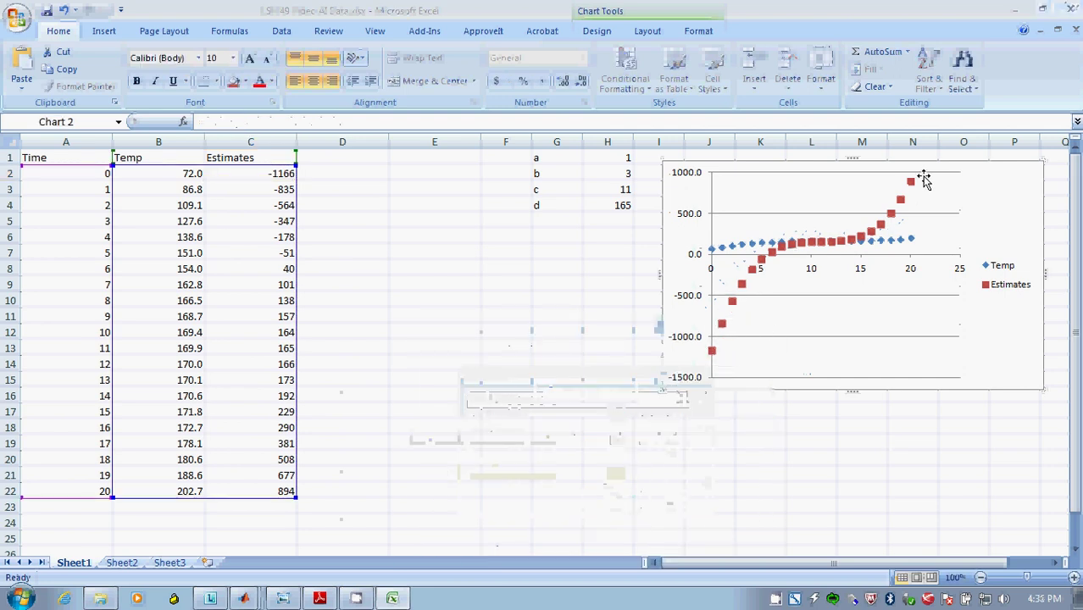
Change the chart type of the Estimates series to Scatter with Straight Lines
{"action": "right_click", "coordinate": [722, 324]}
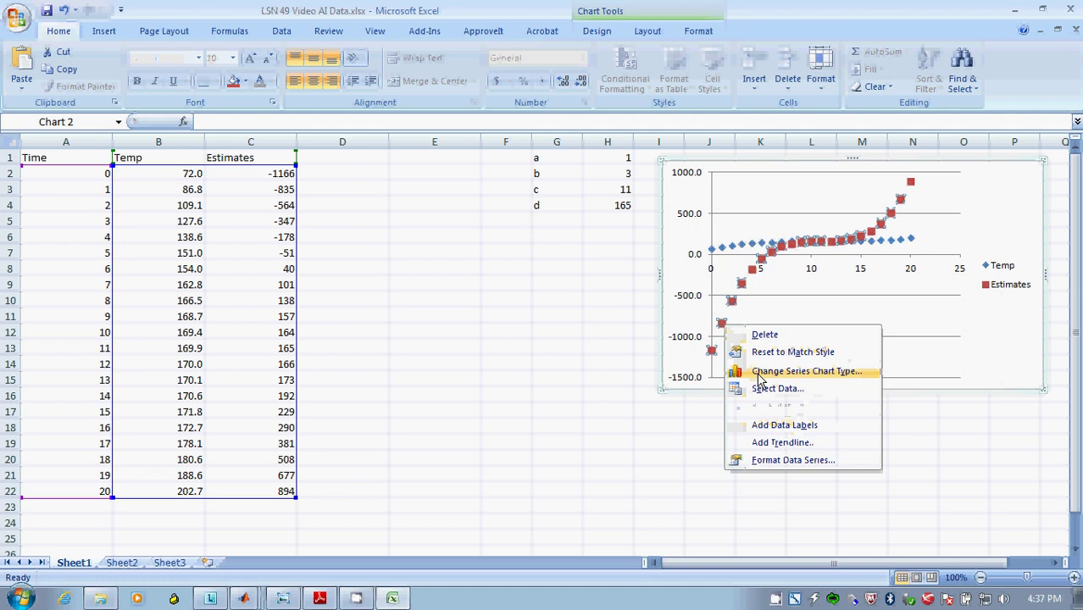
{"action": "left_click", "coordinate": [761, 375]}
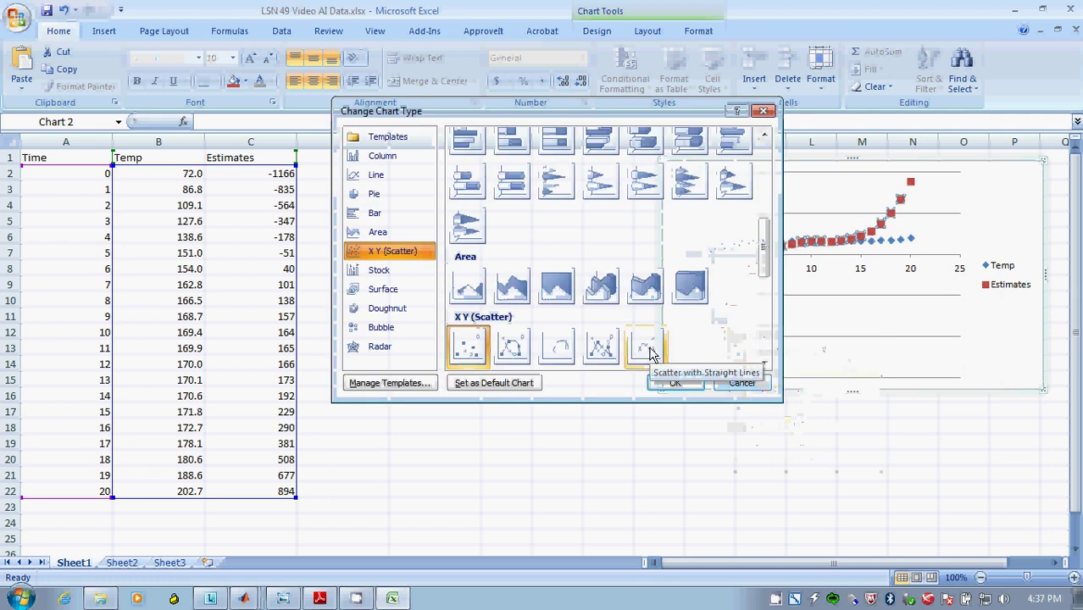
{"action": "left_click", "coordinate": [651, 355]}
{"action": "left_click", "coordinate": [676, 383]}
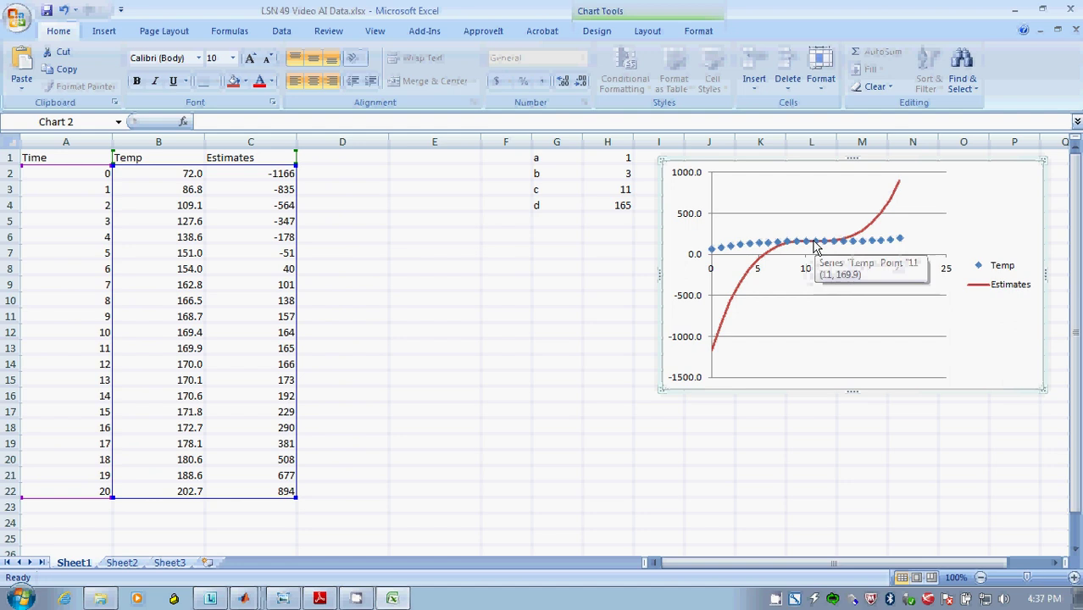
Try 0.5 and 0.25 as values of parameter a in H1 to flatten the estimate curve
{"action": "mouse_move", "coordinate": [813, 248]}
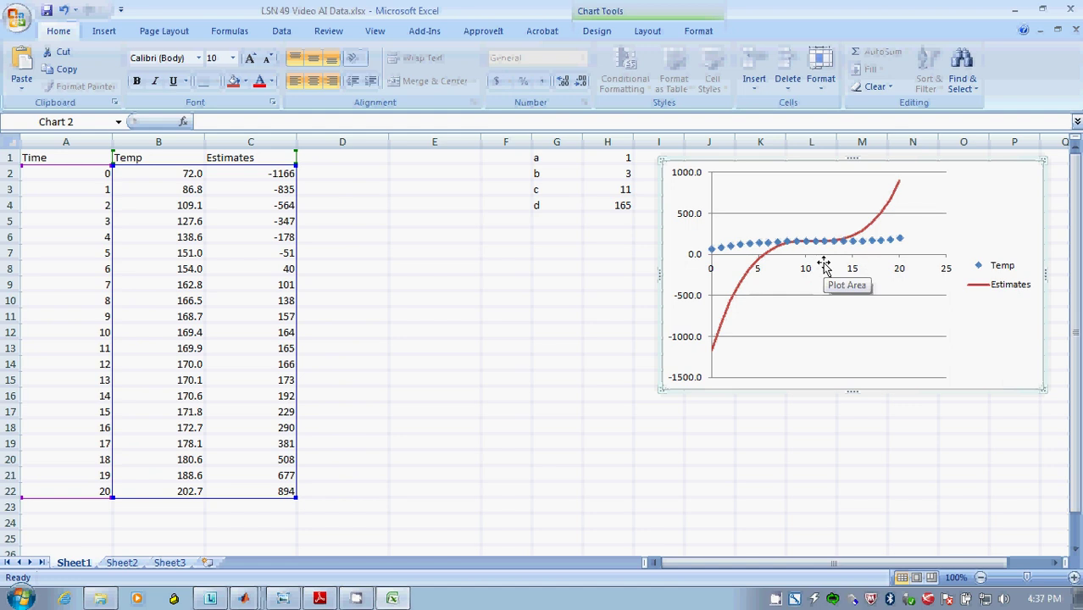
{"action": "left_click", "coordinate": [595, 161]}
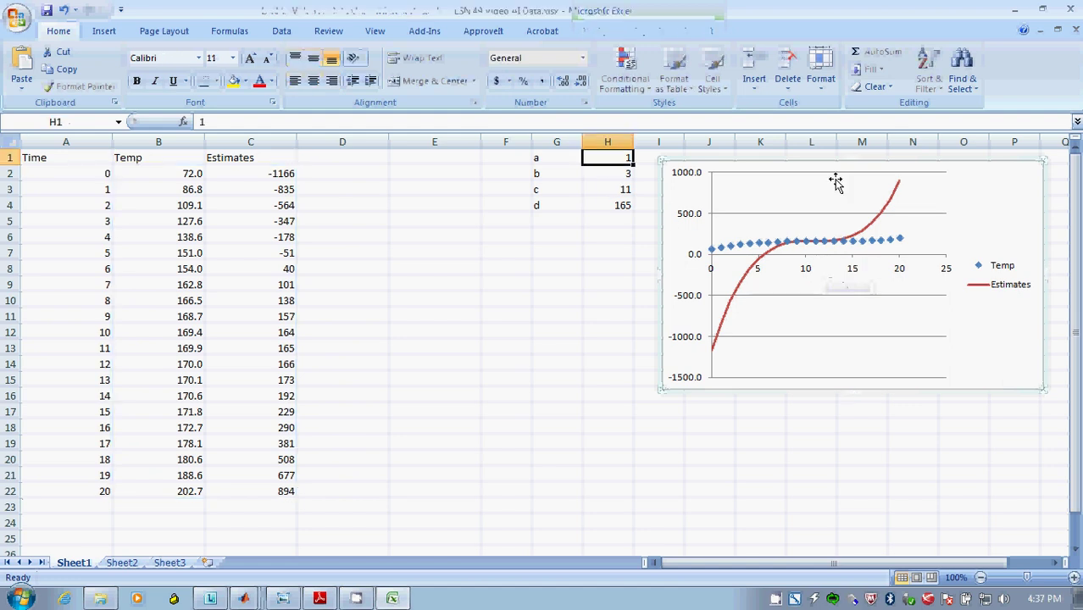
{"action": "type", "text": "0.5"}
{"action": "key", "text": "Return"}
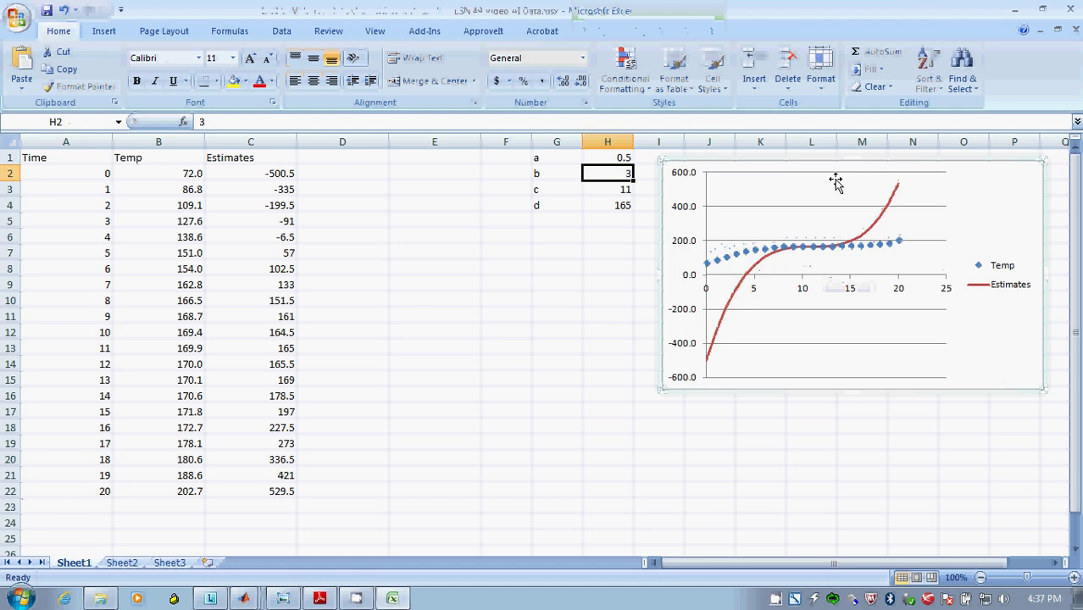
{"action": "key", "text": "Up"}
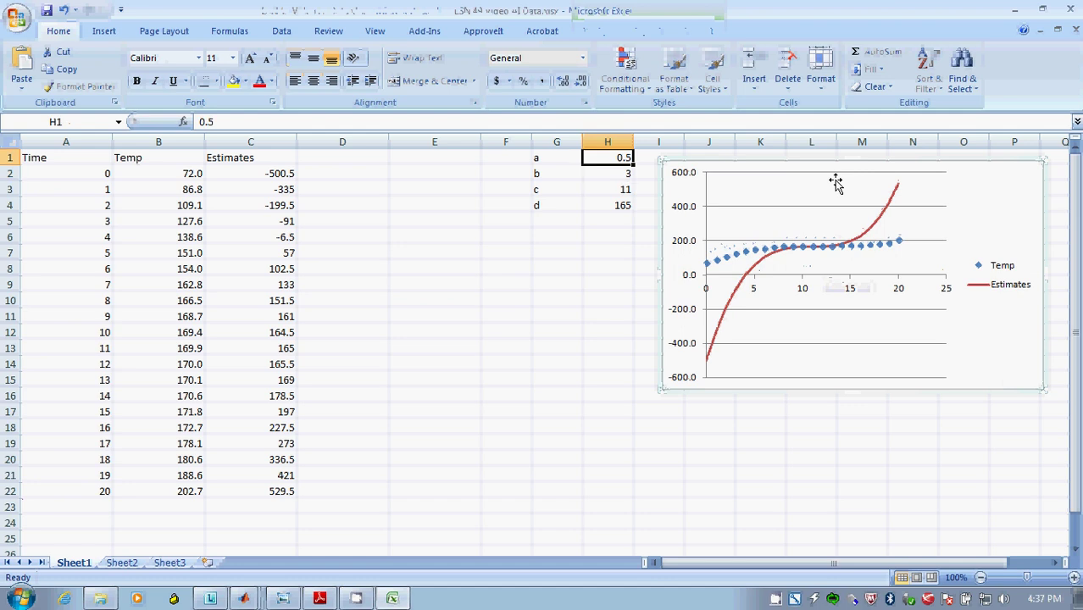
{"action": "type", "text": "0.25"}
{"action": "key", "text": "Return"}
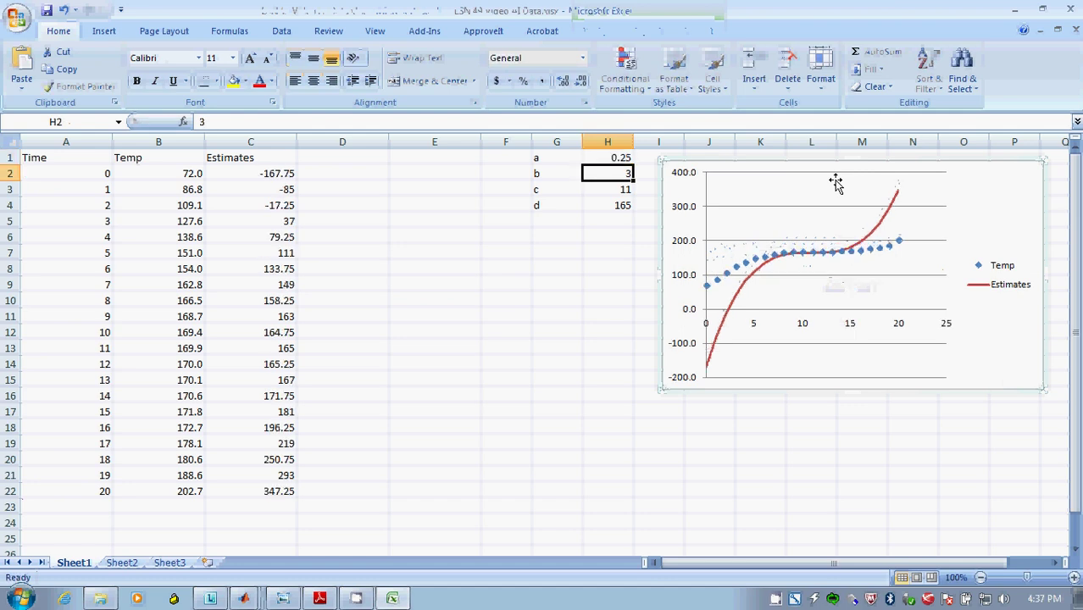
Try 0.1 and 0.05 as values of parameter a in H1 to bring the curve closer to the measured temperatures
{"action": "key", "text": "Up"}
{"action": "type", "text": ".1"}
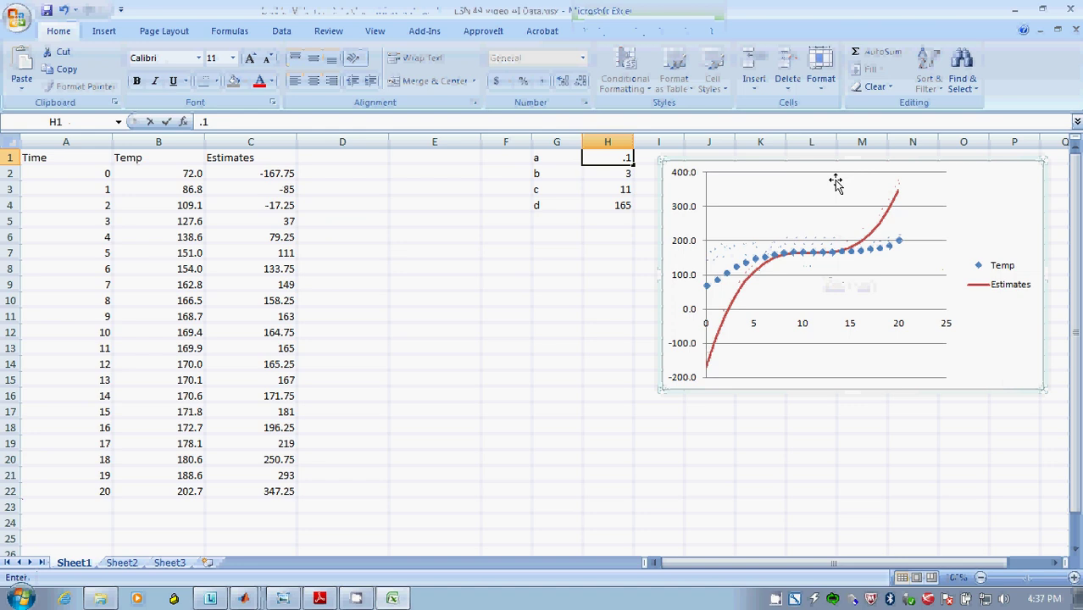
{"action": "key", "text": "Return"}
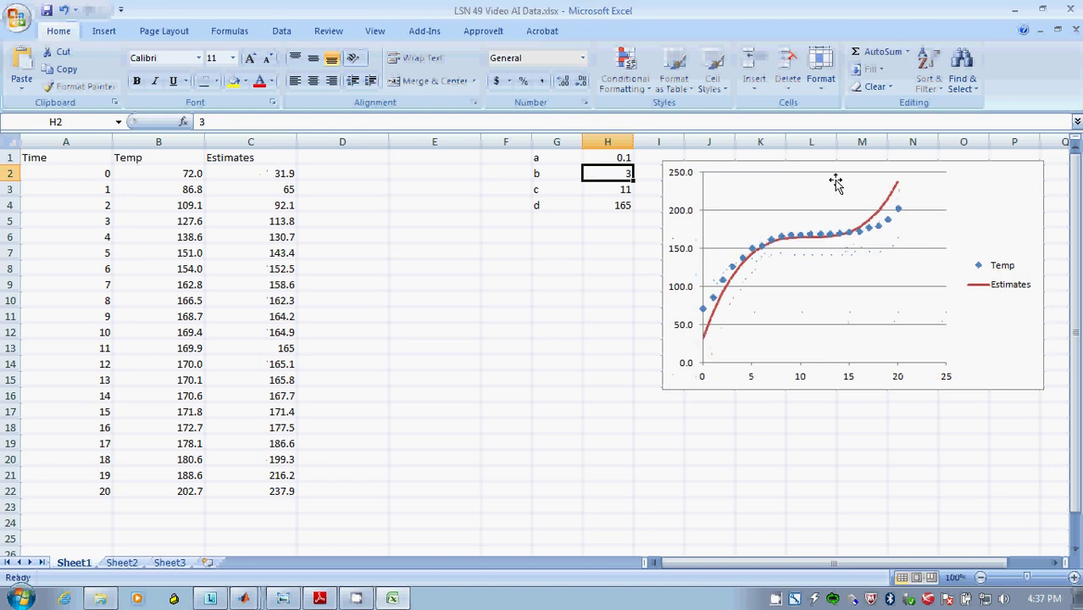
{"action": "key", "text": "Up"}
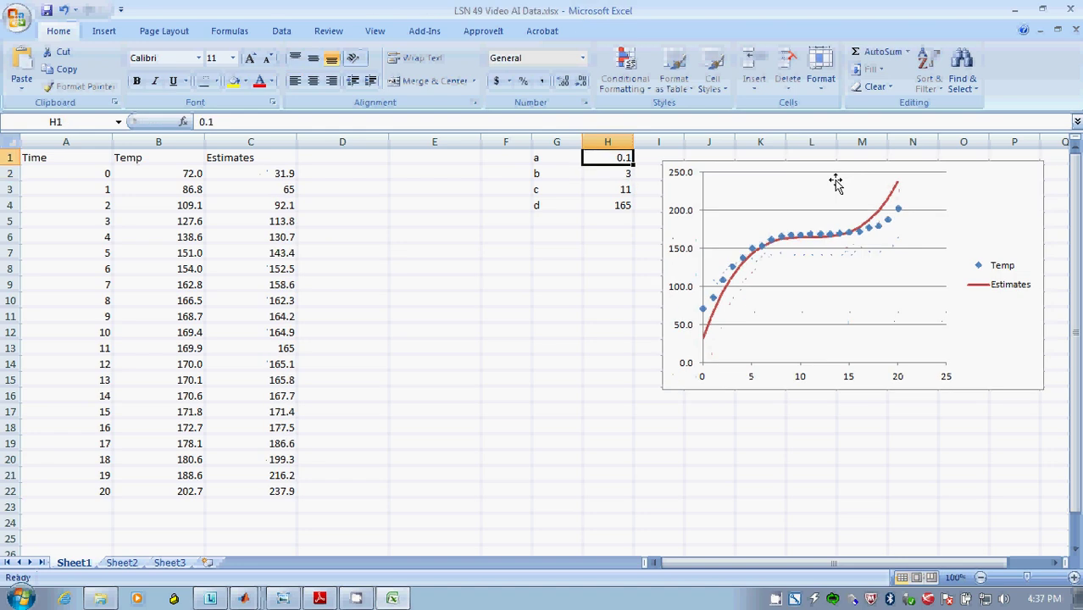
{"action": "type", "text": ".05"}
{"action": "key", "text": "Return"}
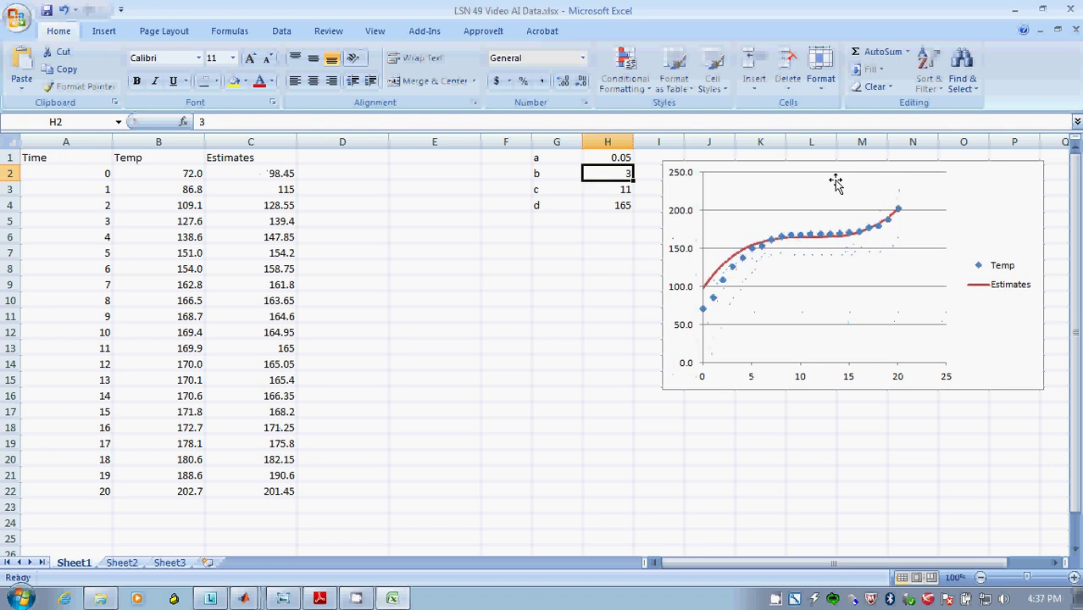
Set parameter a in H1 to 0.06
{"action": "key", "text": "Up"}
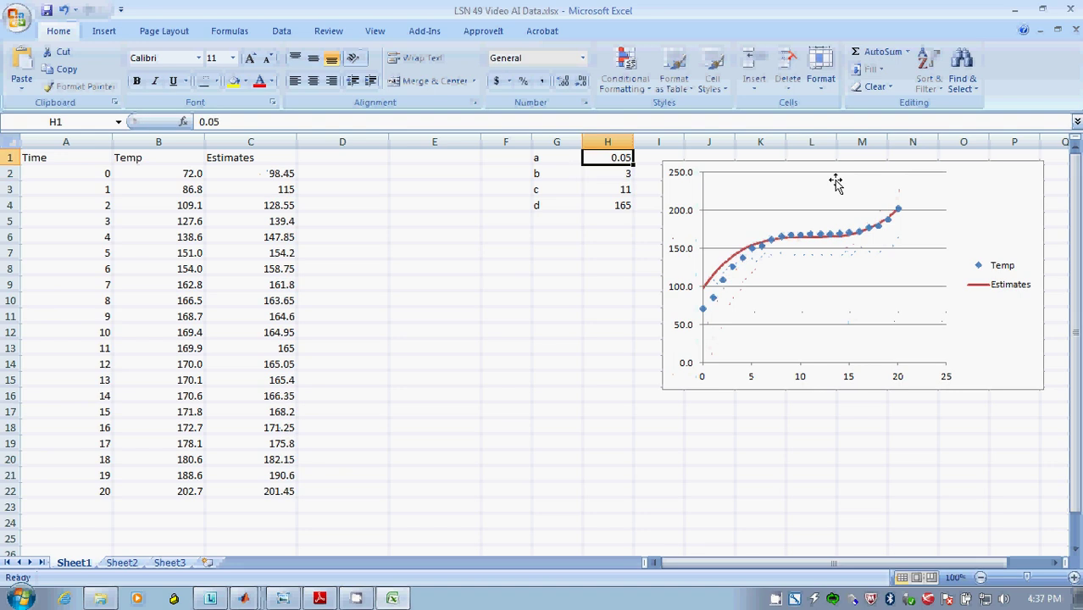
{"action": "type", "text": ".06"}
{"action": "key", "text": "Return"}
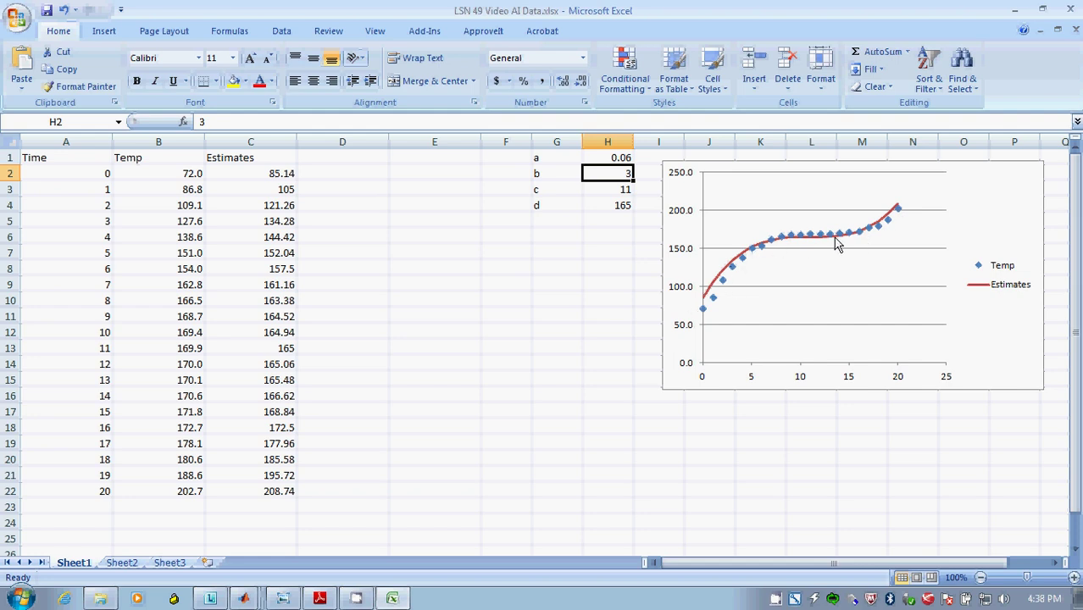
Enter the column heading Squared Errors in D1
{"action": "left_click", "coordinate": [372, 158]}
{"action": "type", "text": "S"}
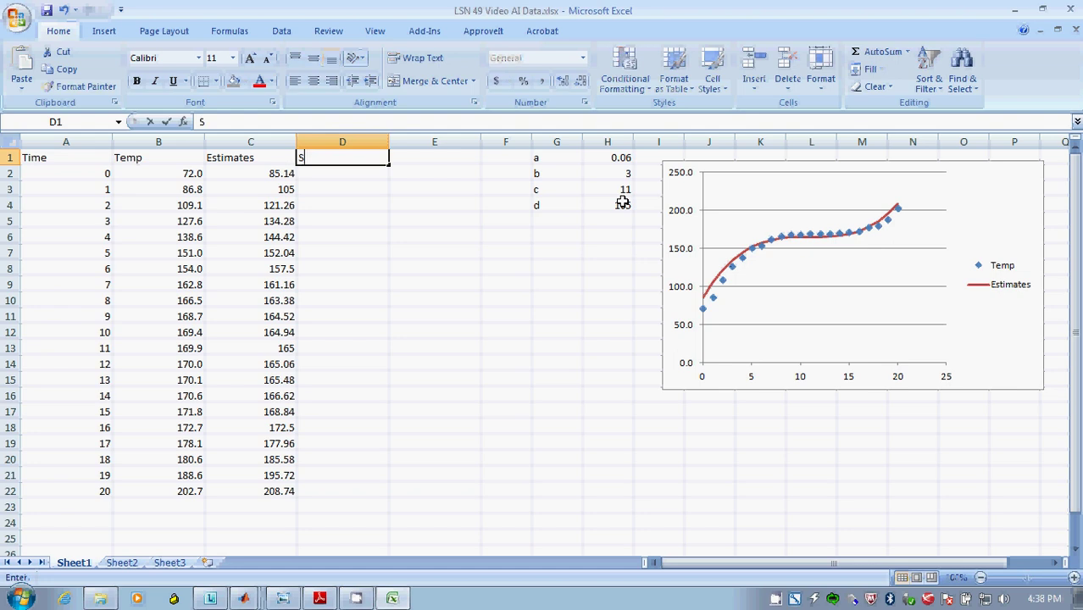
{"action": "type", "text": "quared Errors"}
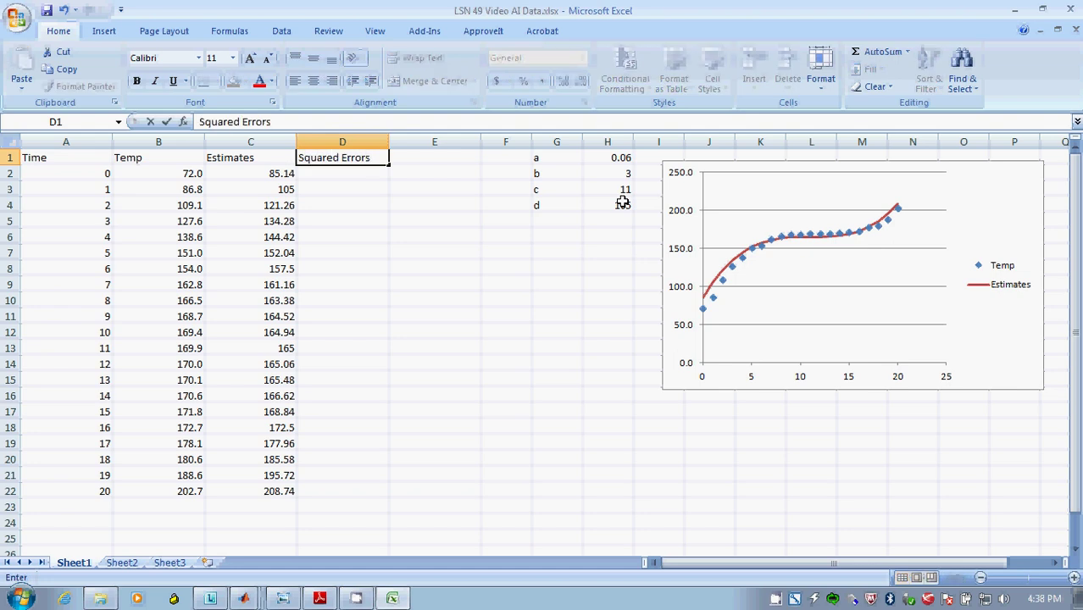
{"action": "key", "text": "Return"}
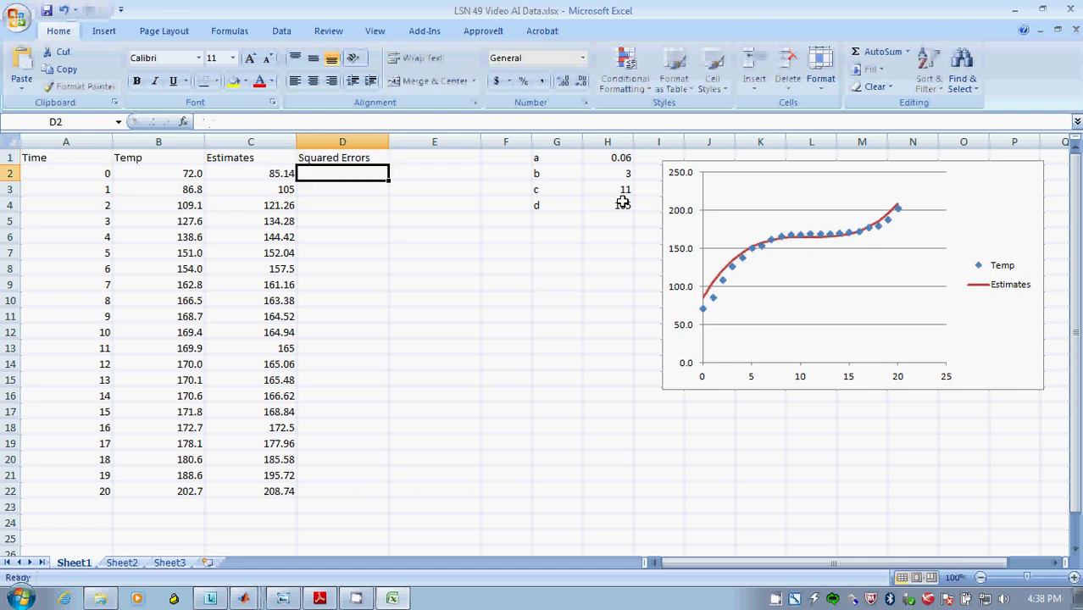
Enter the squared error formula =(C2-B2)^2 in D2 and fill it down through D22
{"action": "type", "text": "=("}
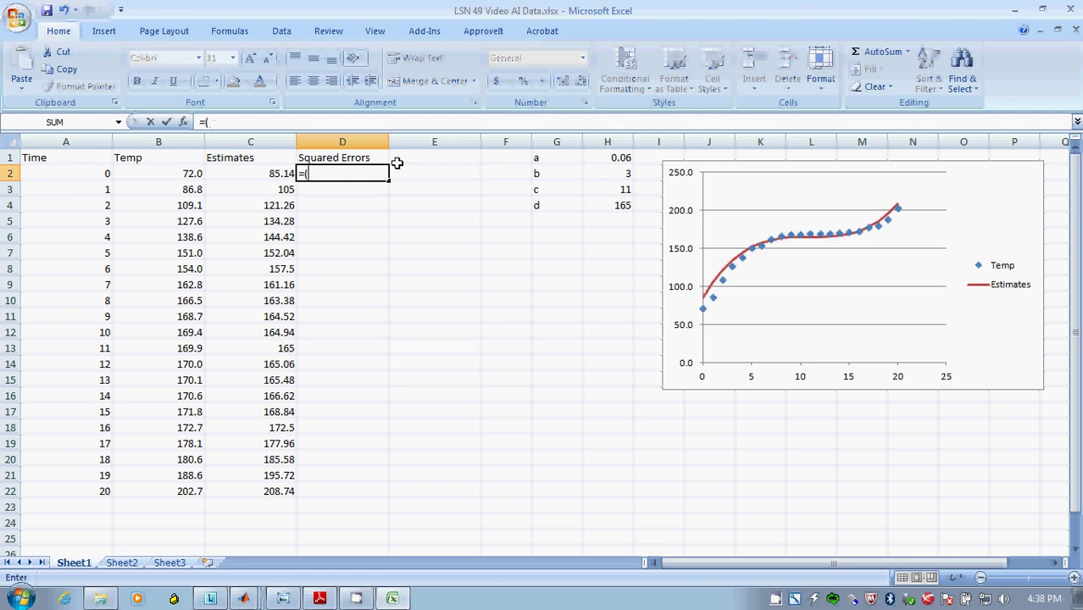
{"action": "left_click", "coordinate": [268, 173]}
{"action": "type", "text": "-"}
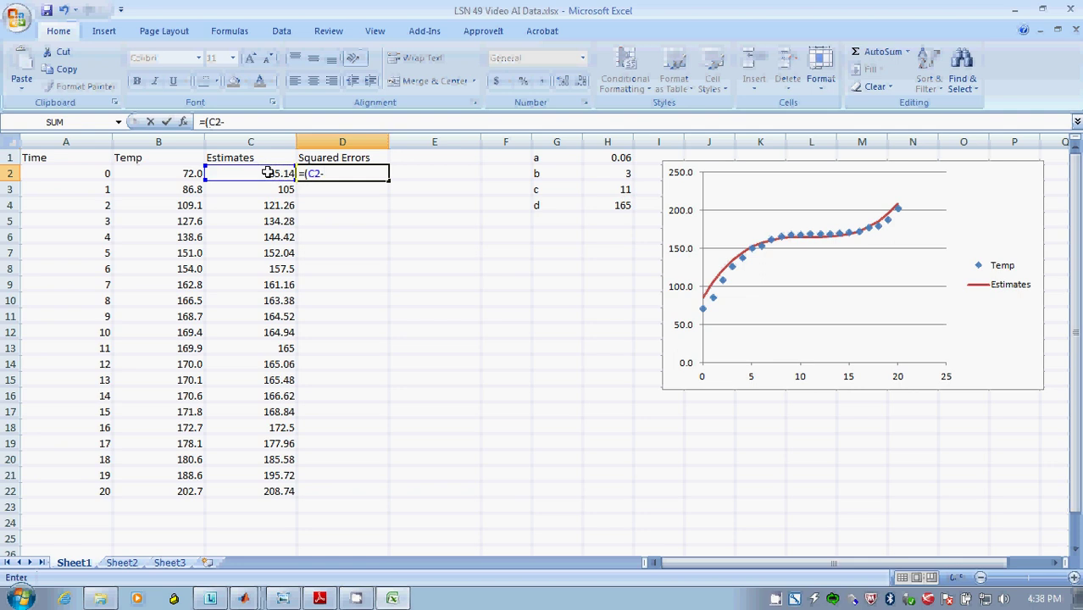
{"action": "left_click", "coordinate": [179, 173]}
{"action": "type", "text": ")^2"}
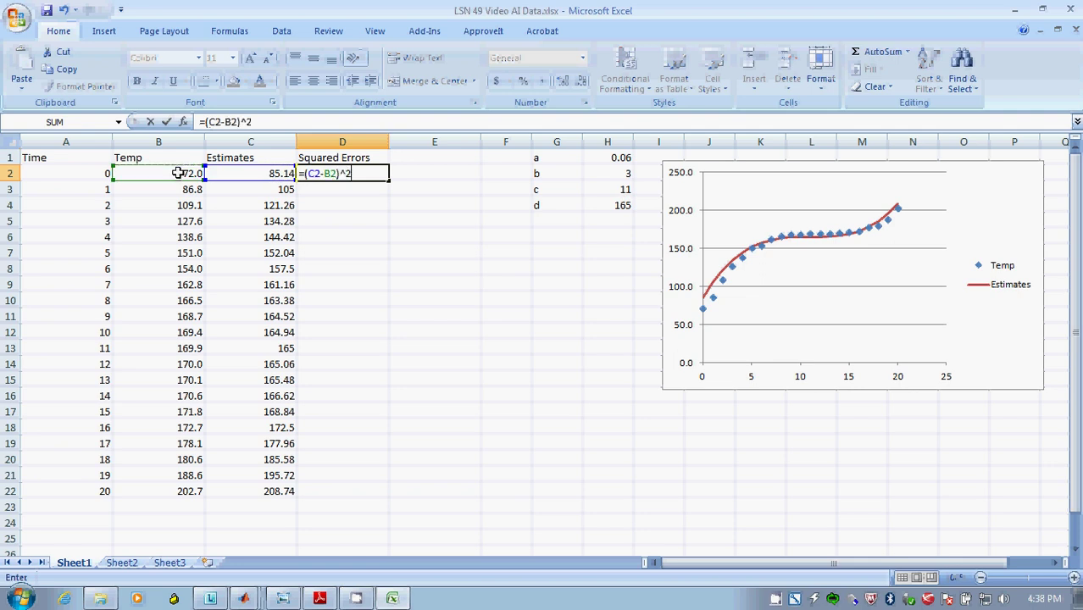
{"action": "key", "text": "Return"}
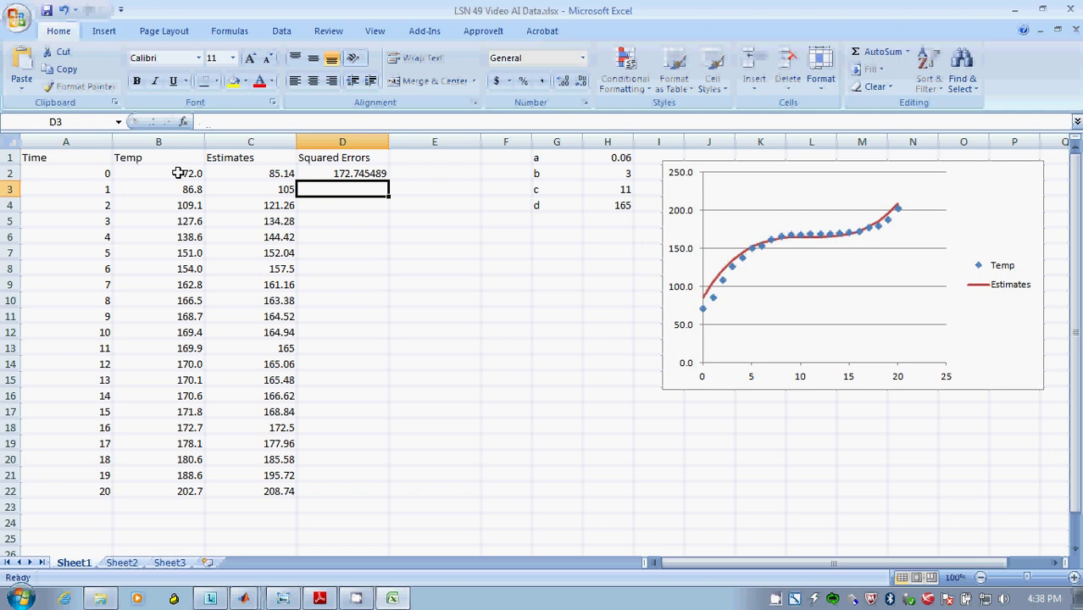
{"action": "left_click", "coordinate": [374, 178]}
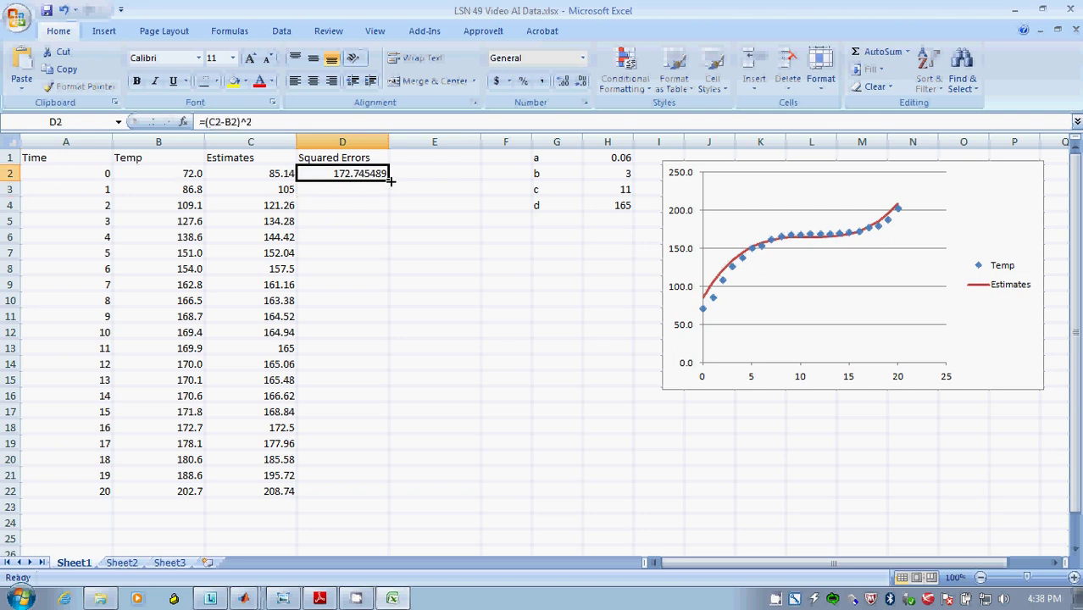
{"action": "left_click_drag", "start_coordinate": [389, 181], "coordinate": [392, 492]}
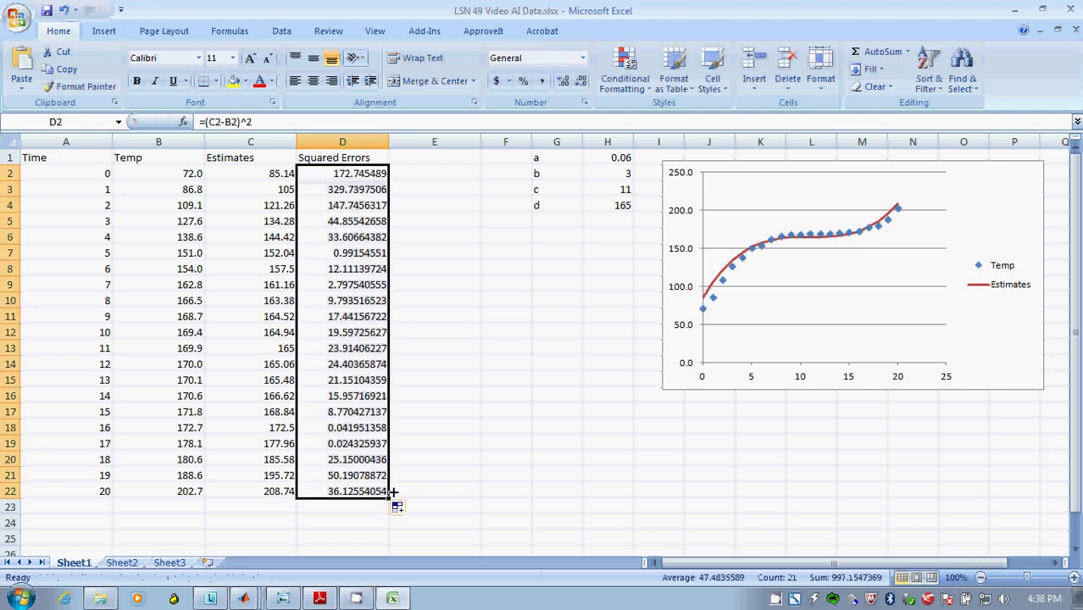
Label G6 as SSE and total the squared errors in H6 with =sum(D2:D22)
{"action": "left_click", "coordinate": [547, 242]}
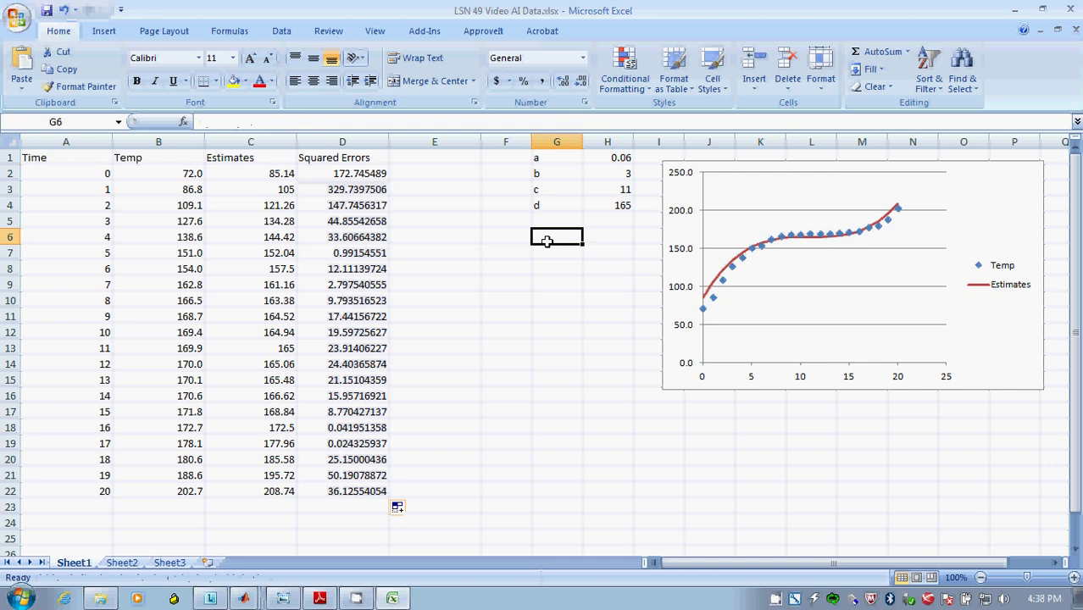
{"action": "type", "text": "SSE"}
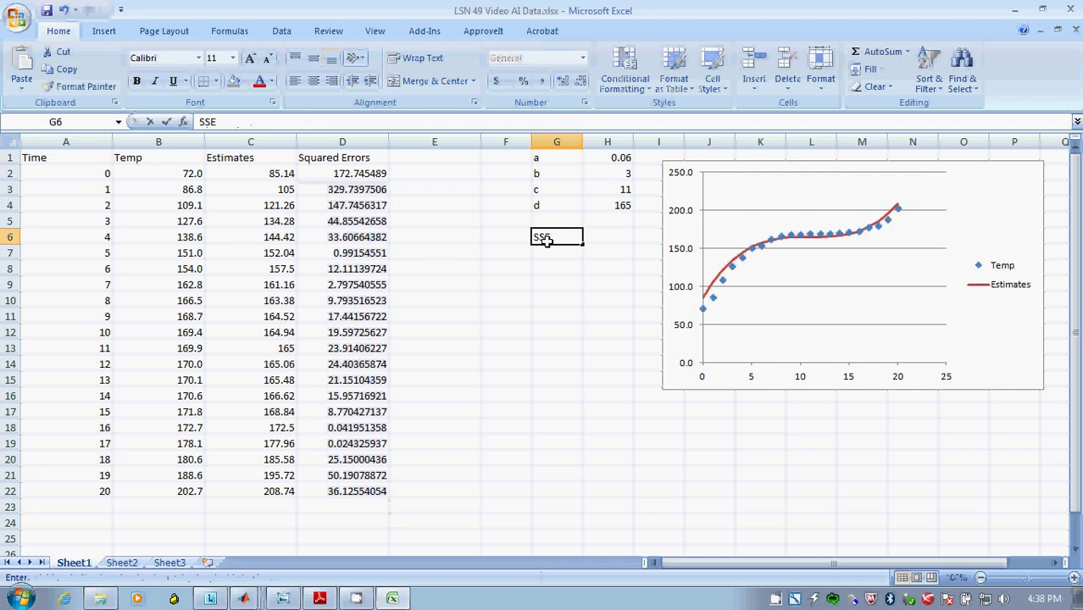
{"action": "key", "text": "Tab"}
{"action": "type", "text": "=sum("}
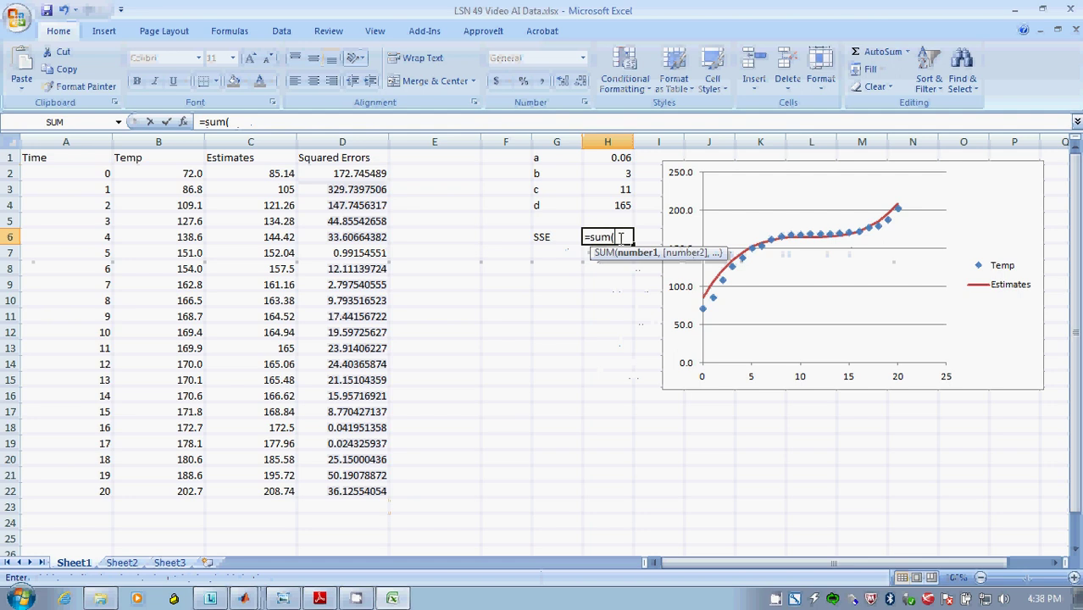
{"action": "left_click_drag", "start_coordinate": [340, 173], "coordinate": [377, 491]}
{"action": "type", "text": ")"}
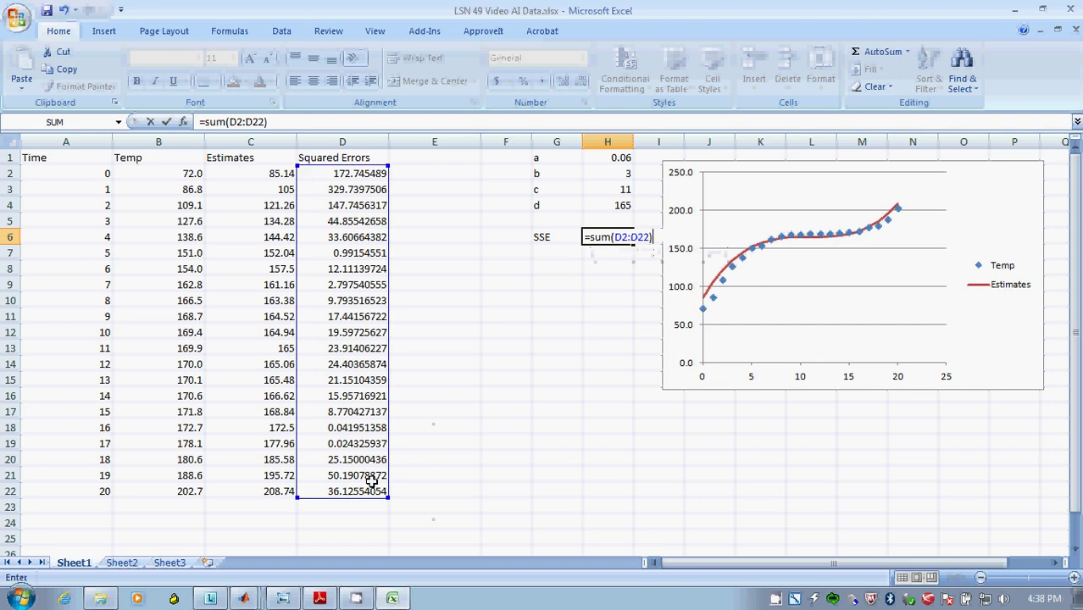
{"action": "key", "text": "Return"}
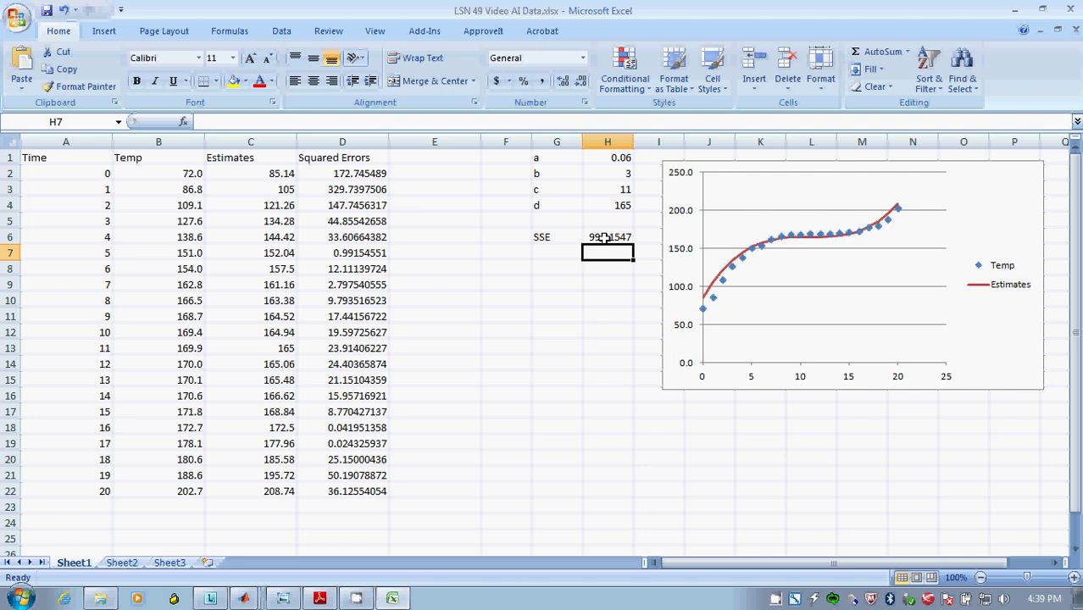
Enter the column heading Squared Totals in E1
{"action": "left_click", "coordinate": [563, 258]}
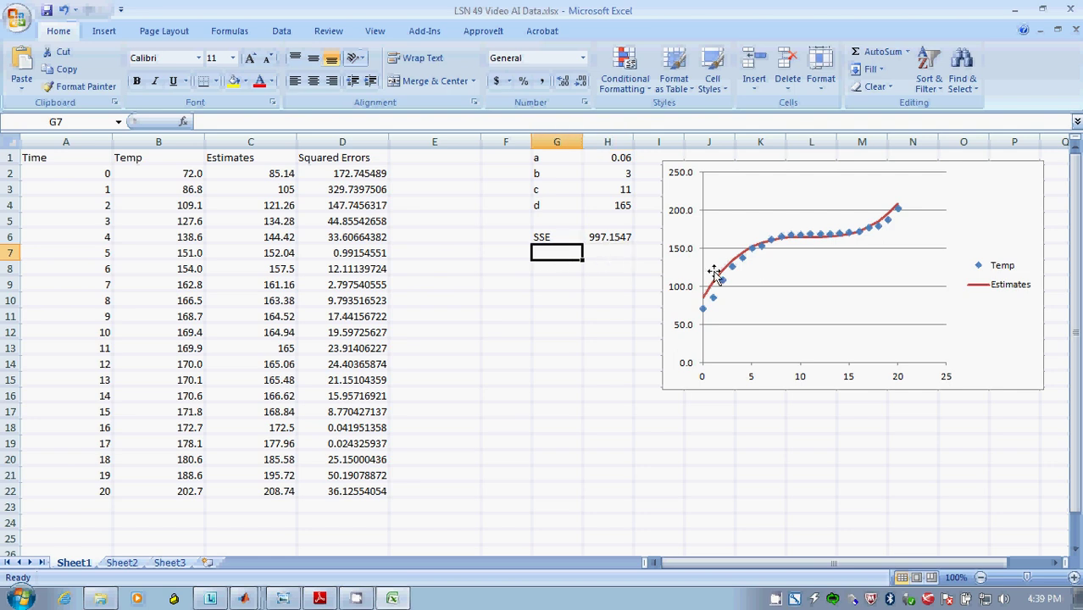
{"action": "left_click", "coordinate": [445, 160]}
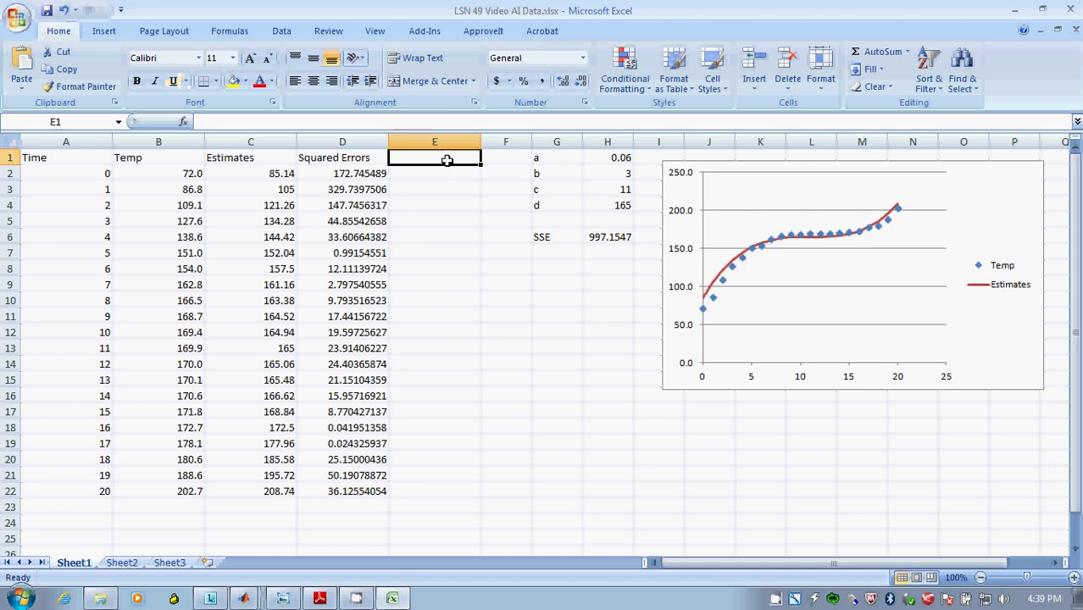
{"action": "type", "text": "S"}
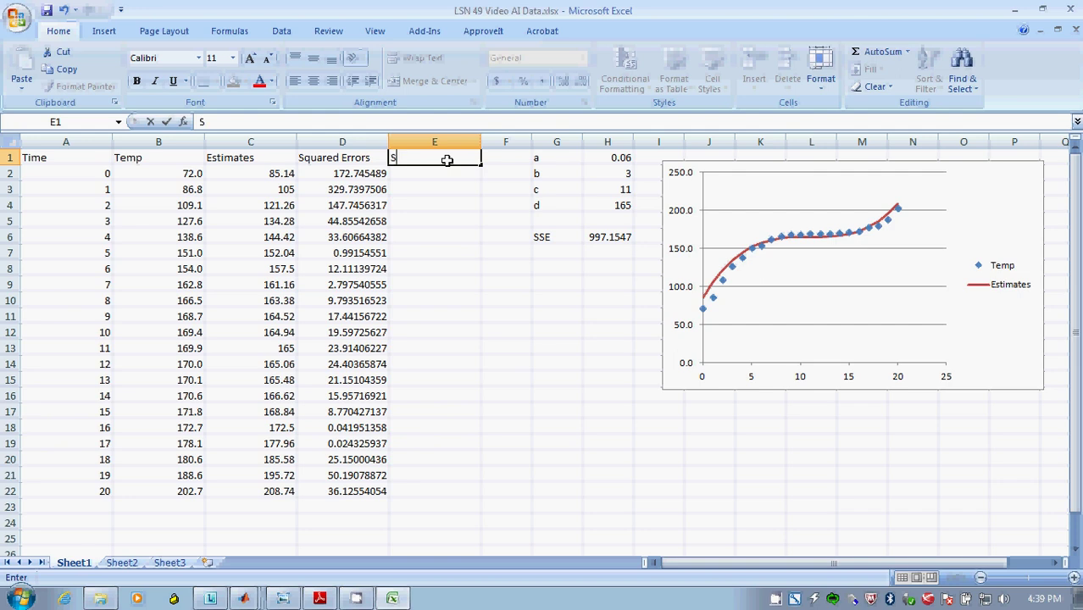
{"action": "type", "text": "quared Totals"}
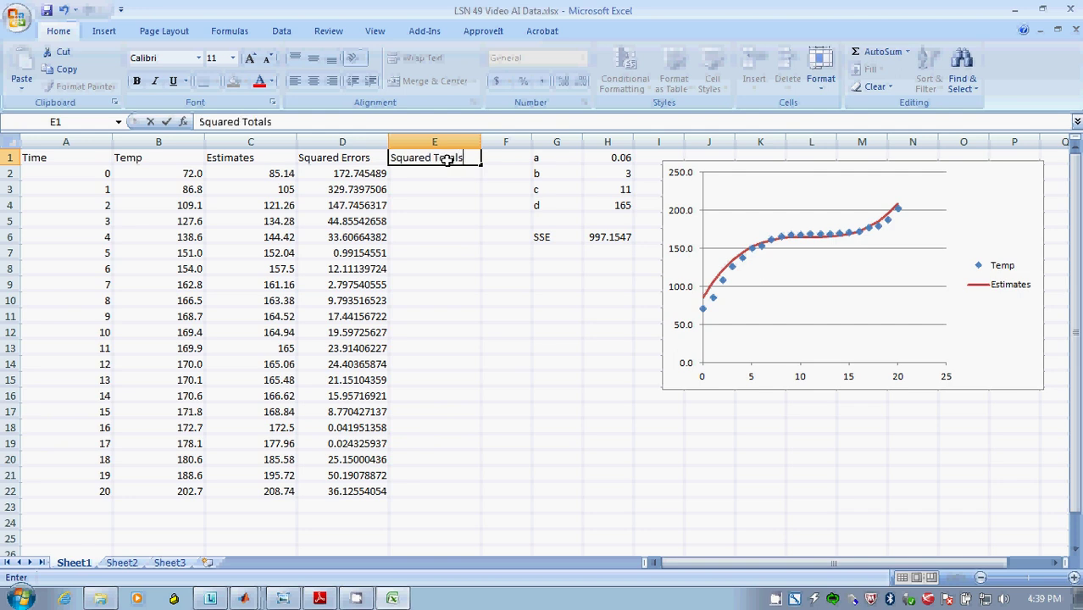
{"action": "key", "text": "Return"}
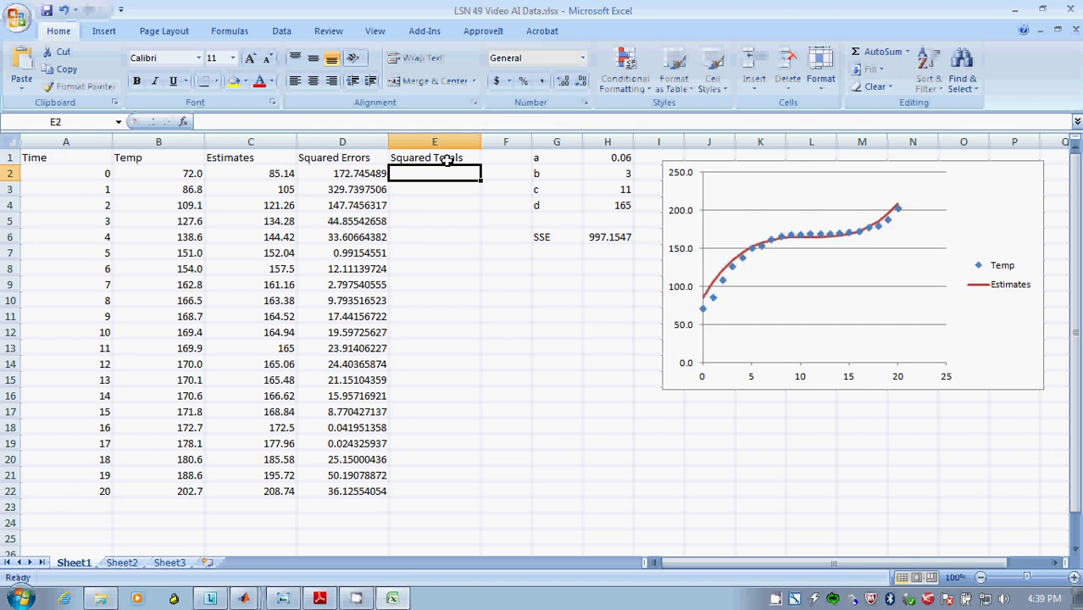
Label A24 as mean and calculate the average temperature in B24 with =average(B2:B22)
{"action": "left_click", "coordinate": [96, 521]}
{"action": "type", "text": "mean"}
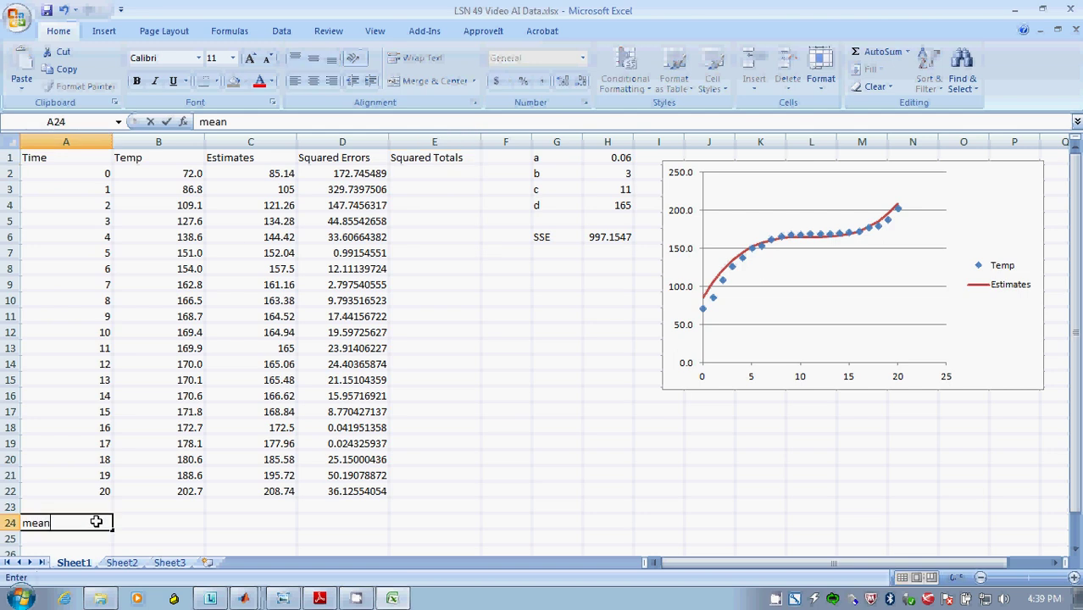
{"action": "key", "text": "Tab"}
{"action": "type", "text": "="}
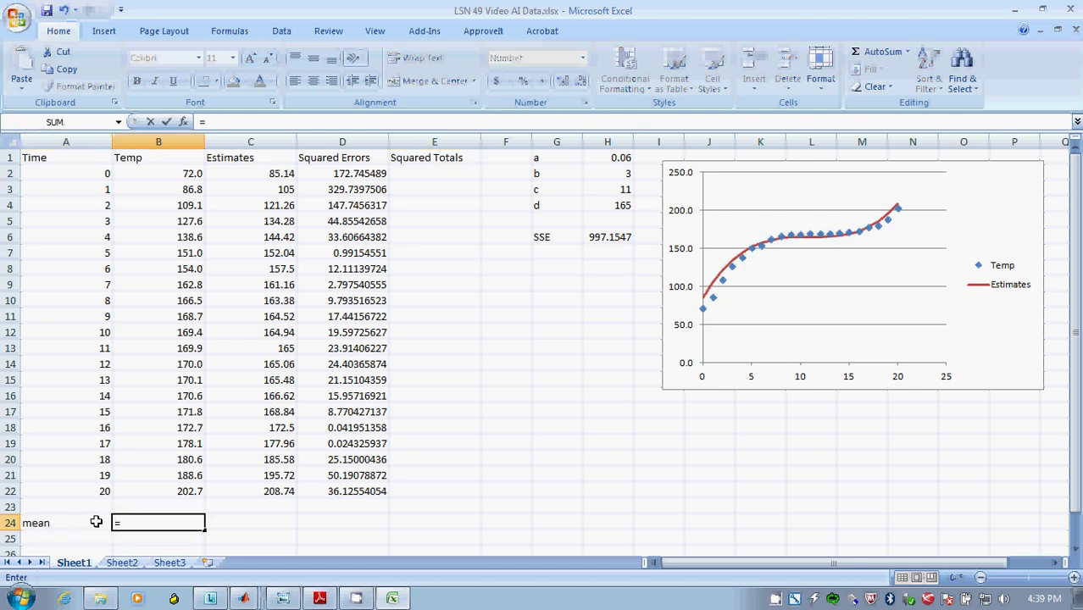
{"action": "type", "text": "average"}
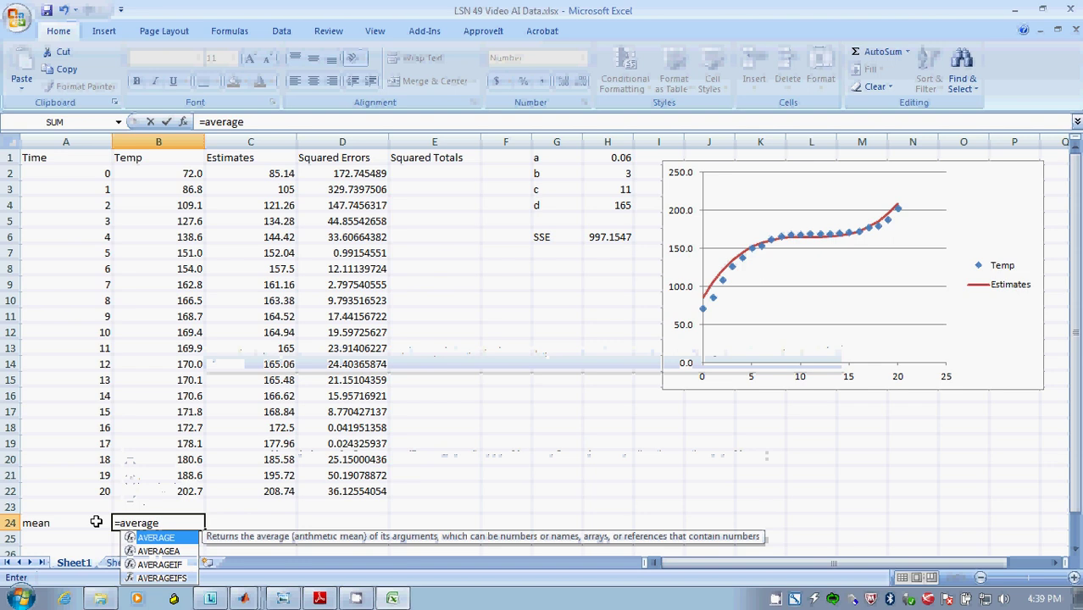
{"action": "type", "text": "("}
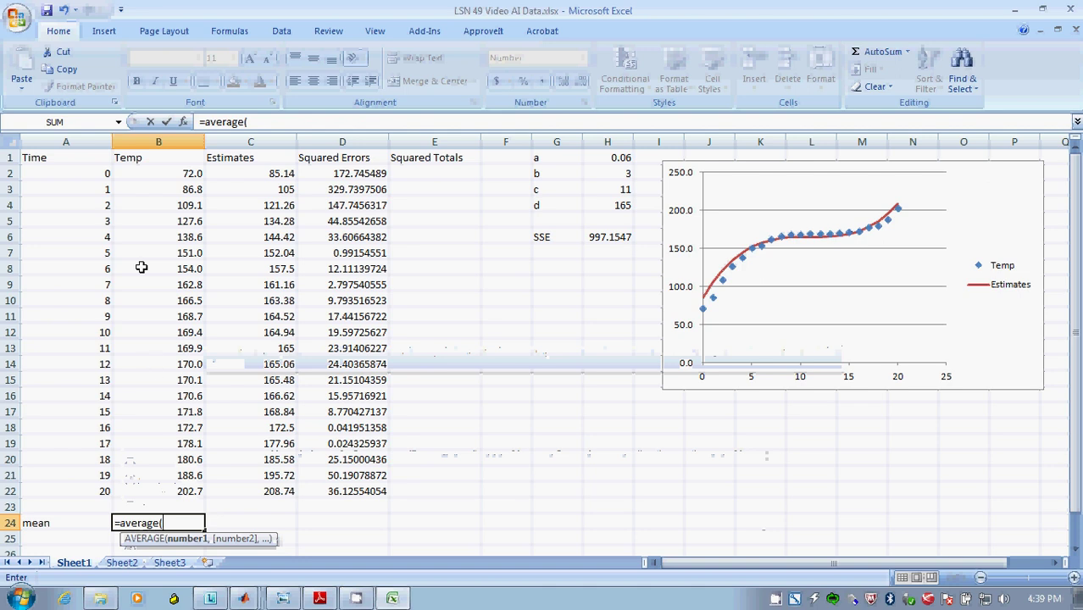
{"action": "left_click_drag", "start_coordinate": [154, 175], "coordinate": [170, 492]}
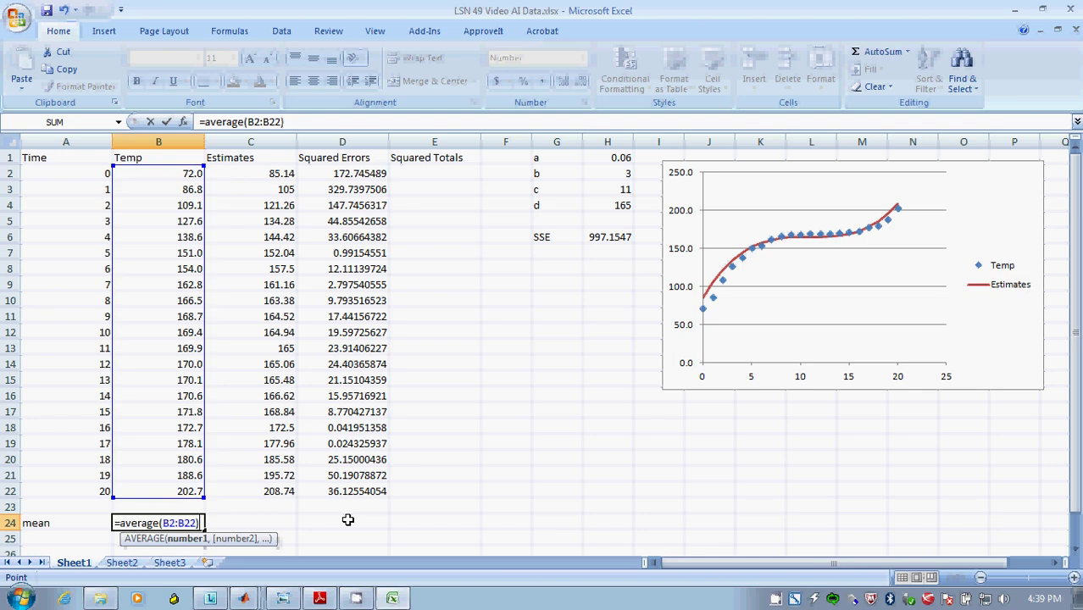
{"action": "type", "text": ")"}
{"action": "key", "text": "Return"}
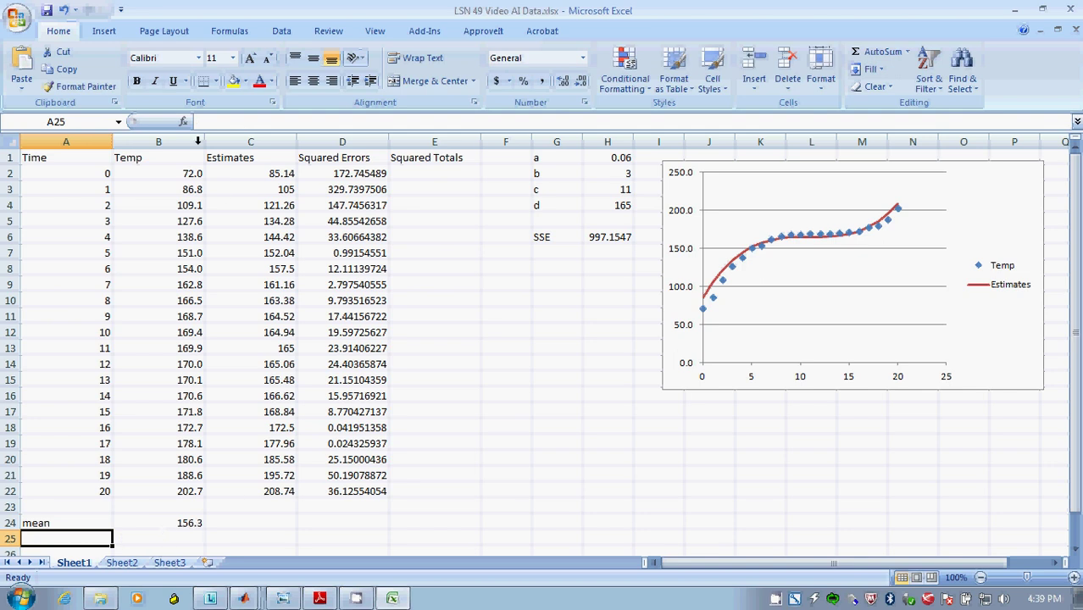
Enter the squared total formula =($B$24-B2)^2 in E2 and fill it down through E22
{"action": "left_click", "coordinate": [441, 174]}
{"action": "type", "text": "="}
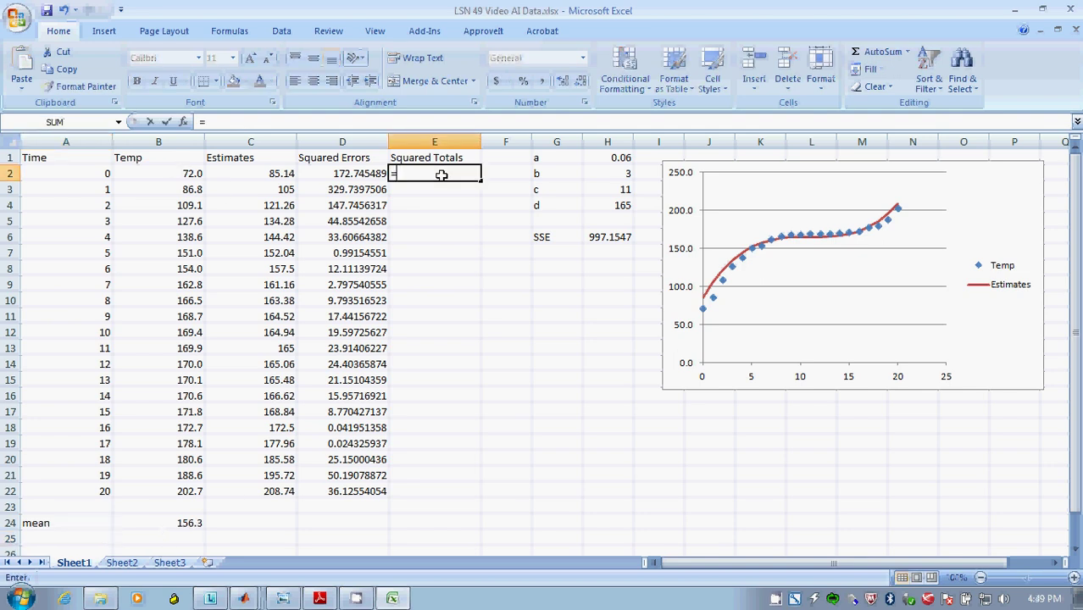
{"action": "type", "text": "("}
{"action": "left_click", "coordinate": [190, 524]}
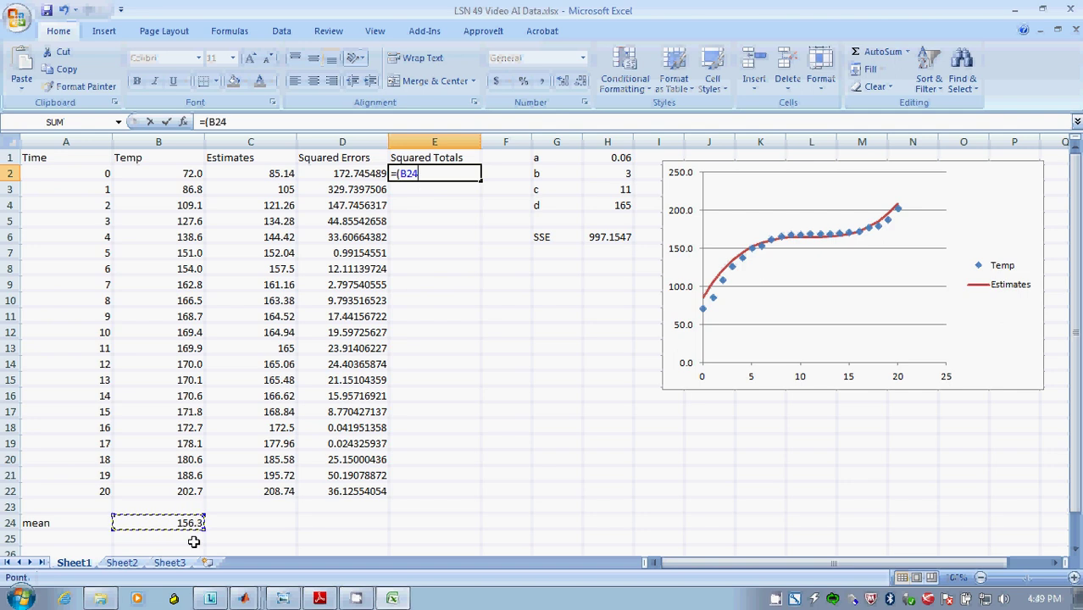
{"action": "key", "text": "F4"}
{"action": "type", "text": "-"}
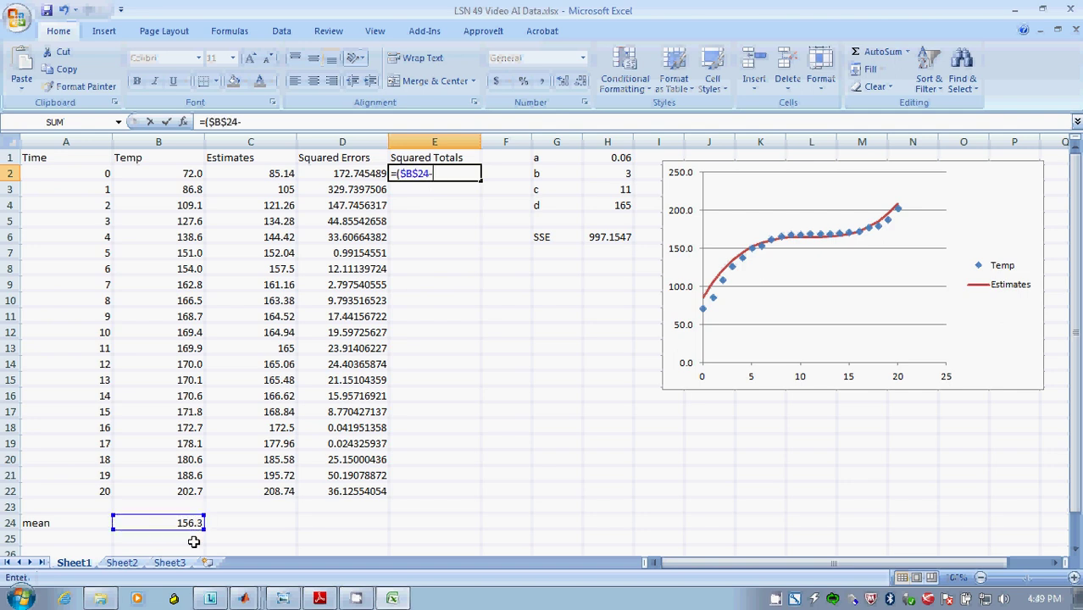
{"action": "left_click", "coordinate": [141, 173]}
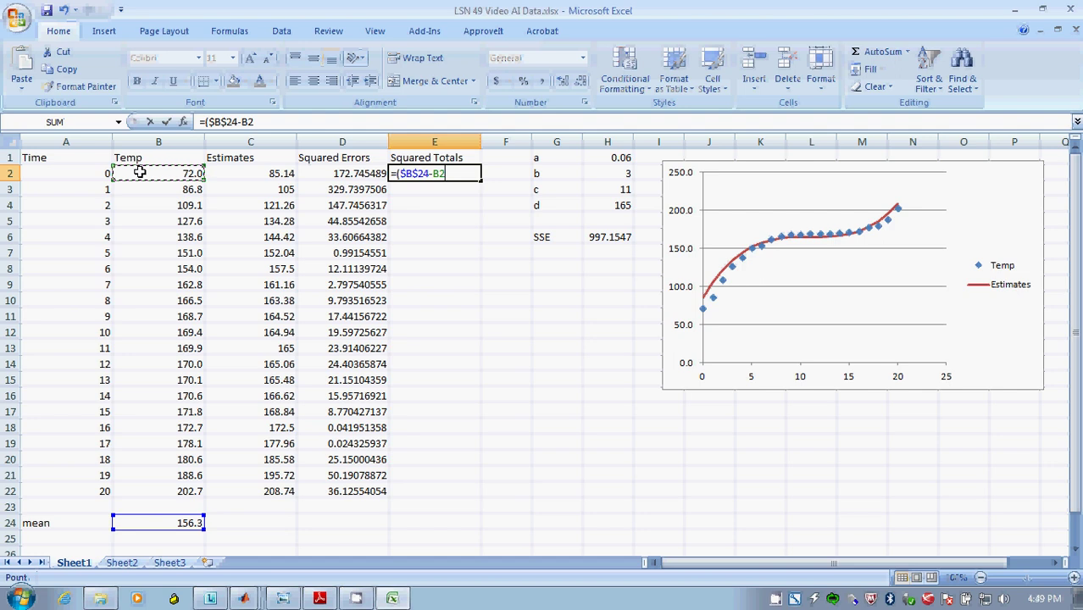
{"action": "type", "text": ")"}
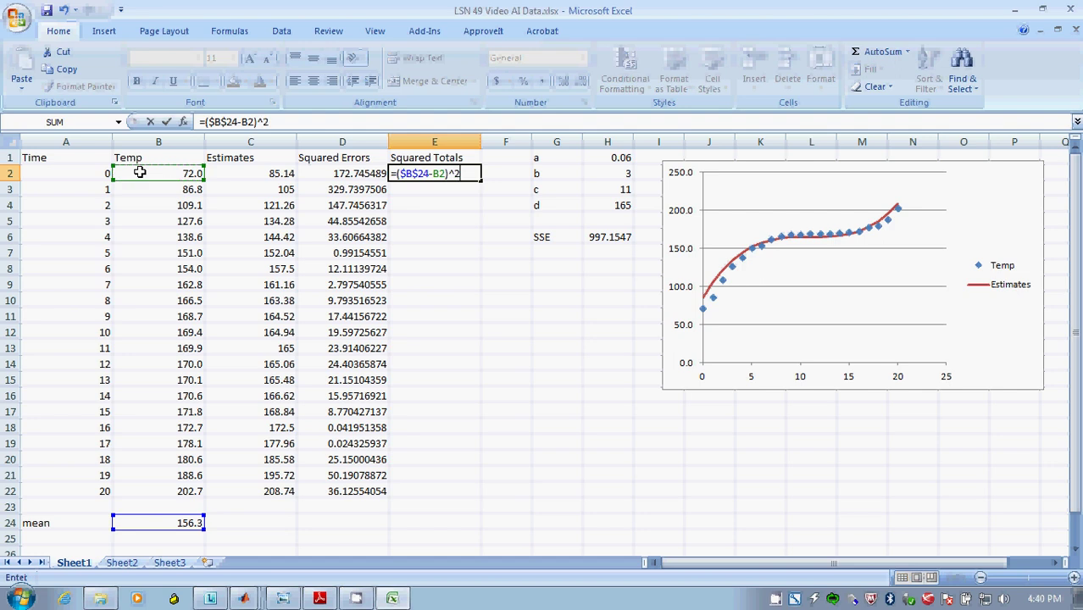
{"action": "type", "text": "^2"}
{"action": "key", "text": "Return"}
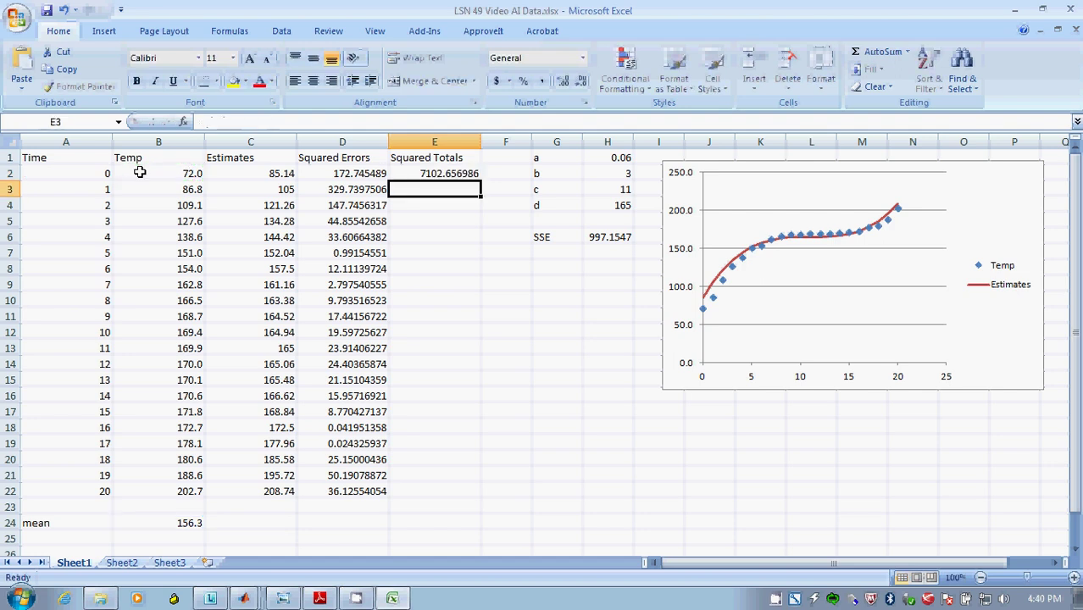
{"action": "left_click", "coordinate": [464, 173]}
{"action": "left_click_drag", "start_coordinate": [482, 181], "coordinate": [481, 496]}
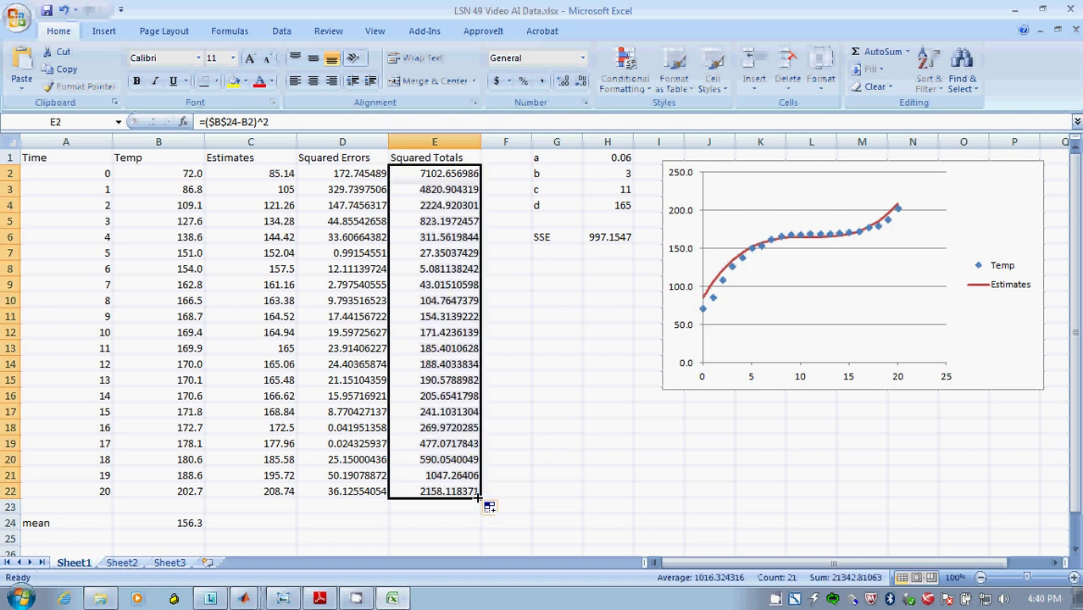
Label G7 as SST and total the squared totals in H7 with =sum(E2:E22)
{"action": "left_click", "coordinate": [553, 251]}
{"action": "type", "text": "SST"}
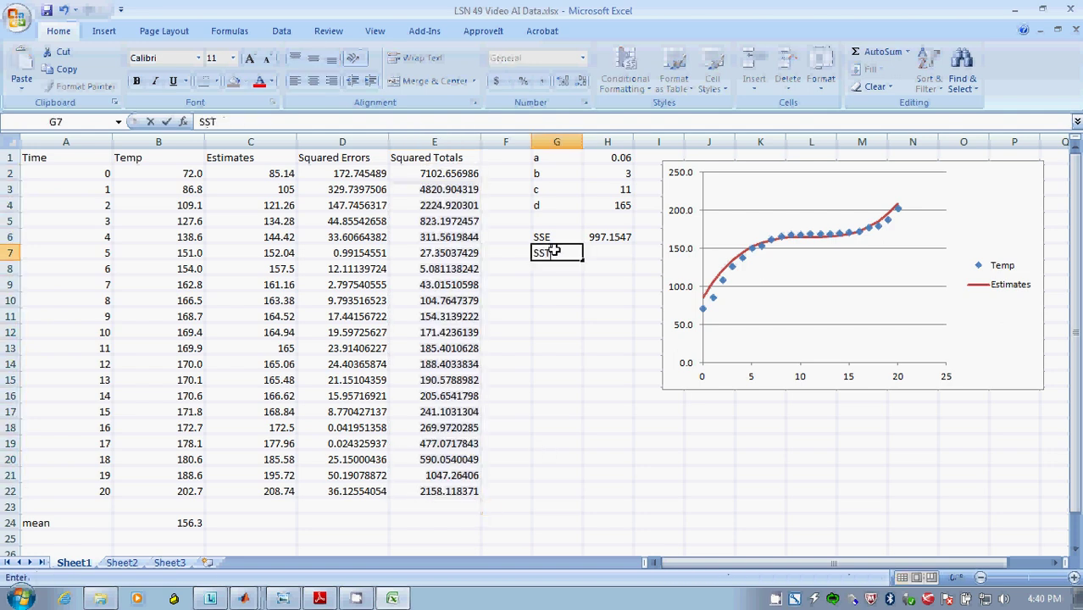
{"action": "key", "text": "Tab"}
{"action": "type", "text": "=sum("}
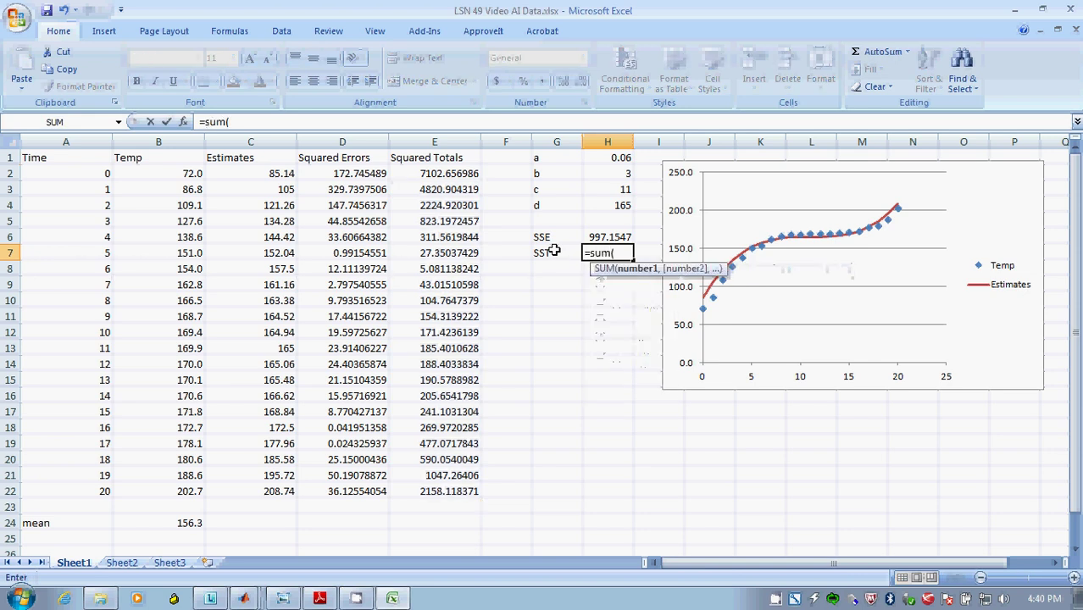
{"action": "left_click_drag", "start_coordinate": [453, 174], "coordinate": [439, 494]}
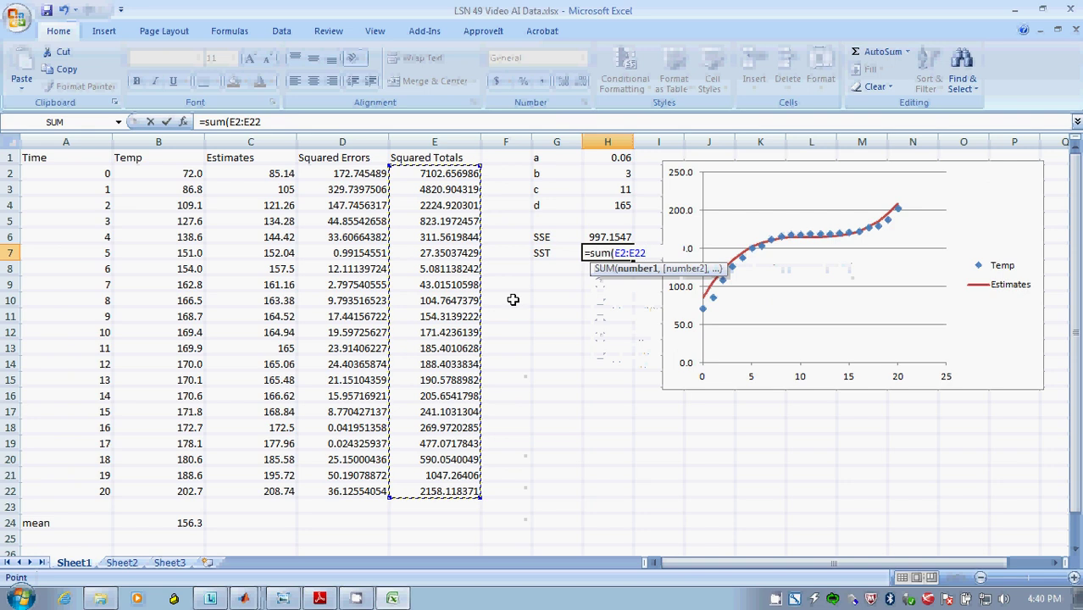
{"action": "type", "text": ")"}
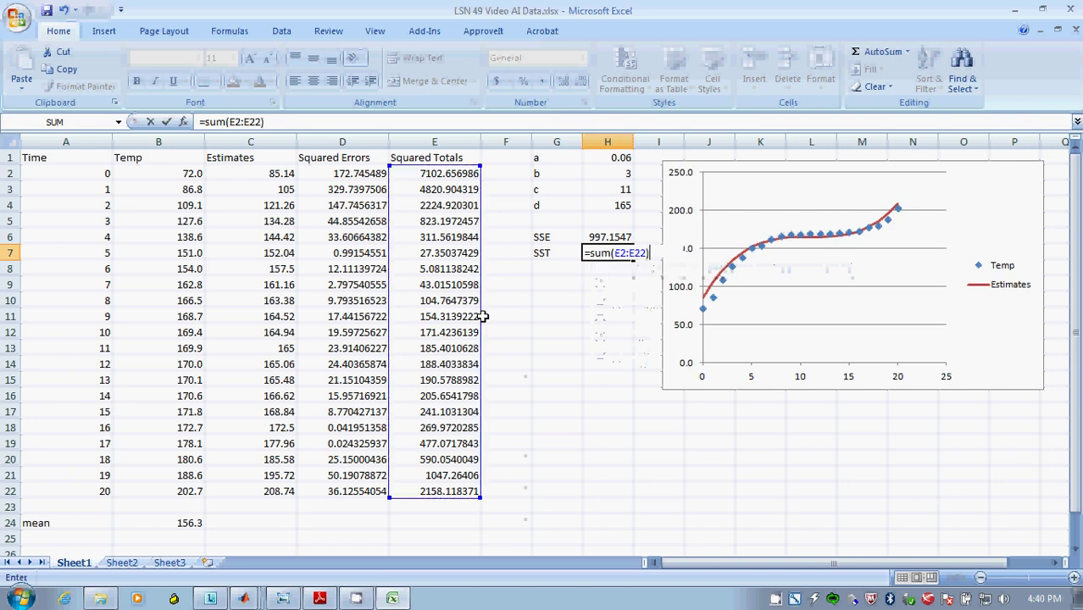
{"action": "key", "text": "Return"}
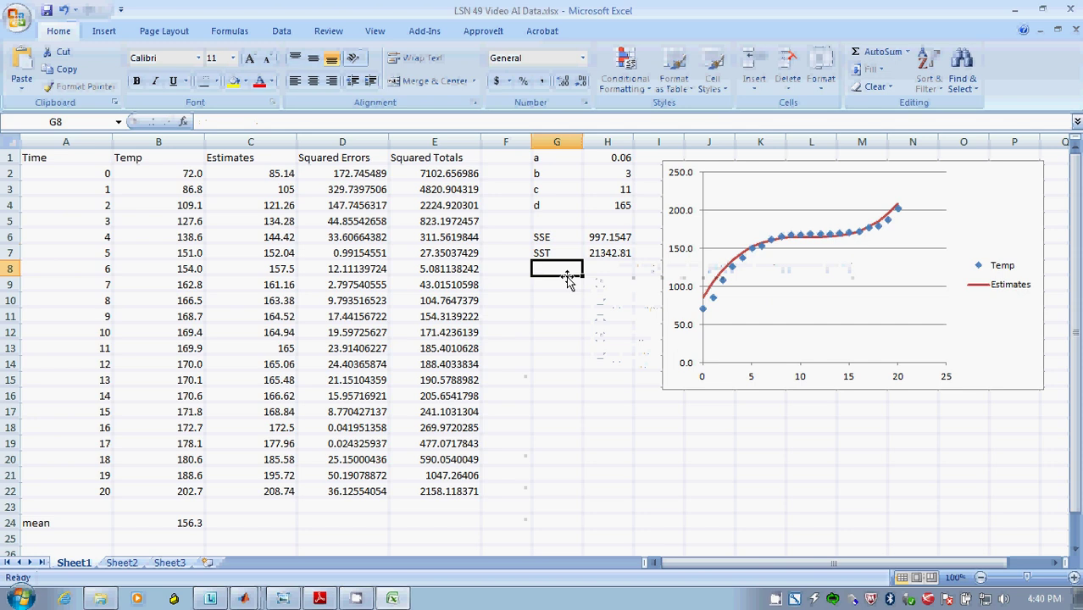
Label G8 as r squared and compute it in H8 with =1-H6/H7
{"action": "type", "text": "r sq"}
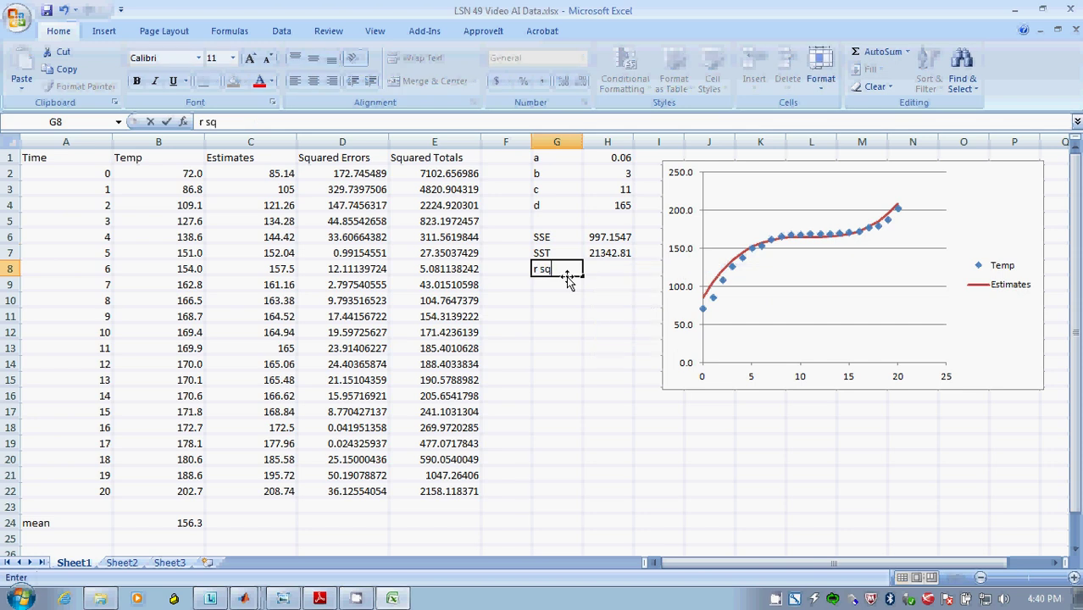
{"action": "type", "text": "uared"}
{"action": "key", "text": "Tab"}
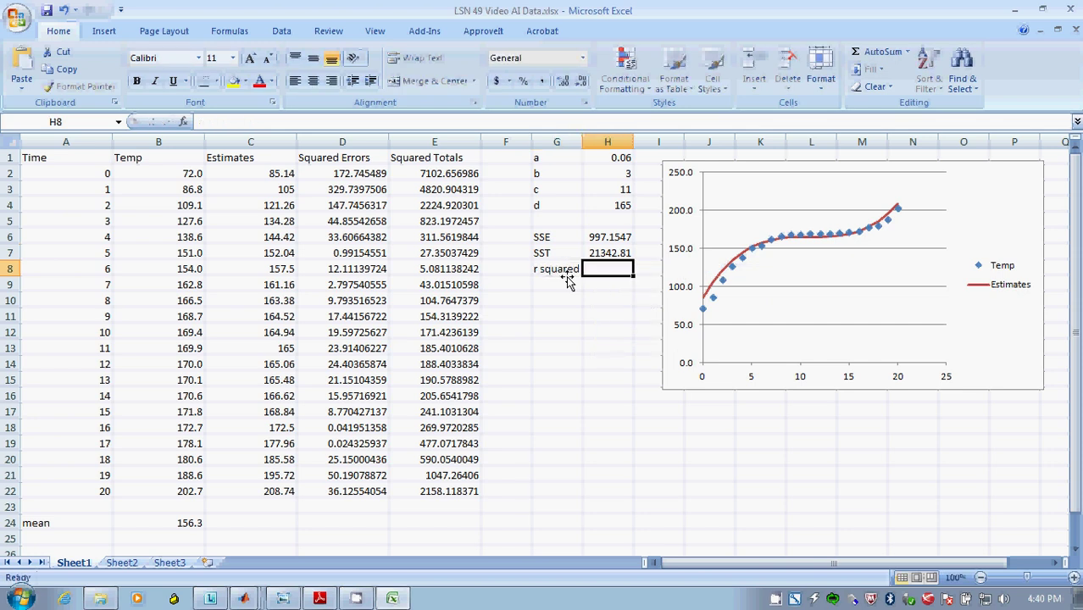
{"action": "type", "text": "=1"}
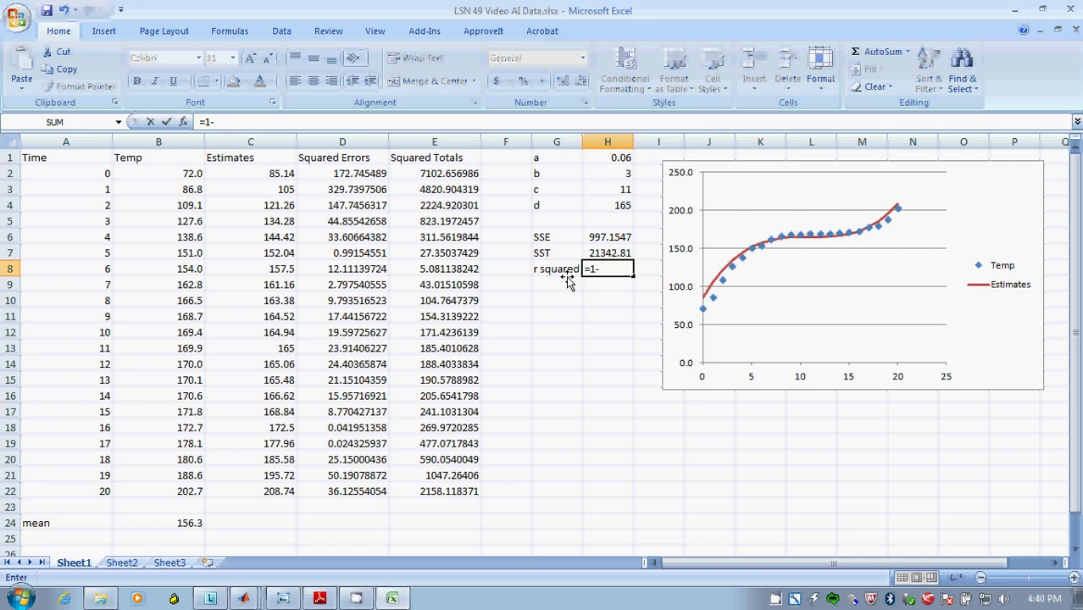
{"action": "type", "text": "-"}
{"action": "left_click", "coordinate": [600, 237]}
{"action": "type", "text": "/"}
{"action": "left_click", "coordinate": [618, 253]}
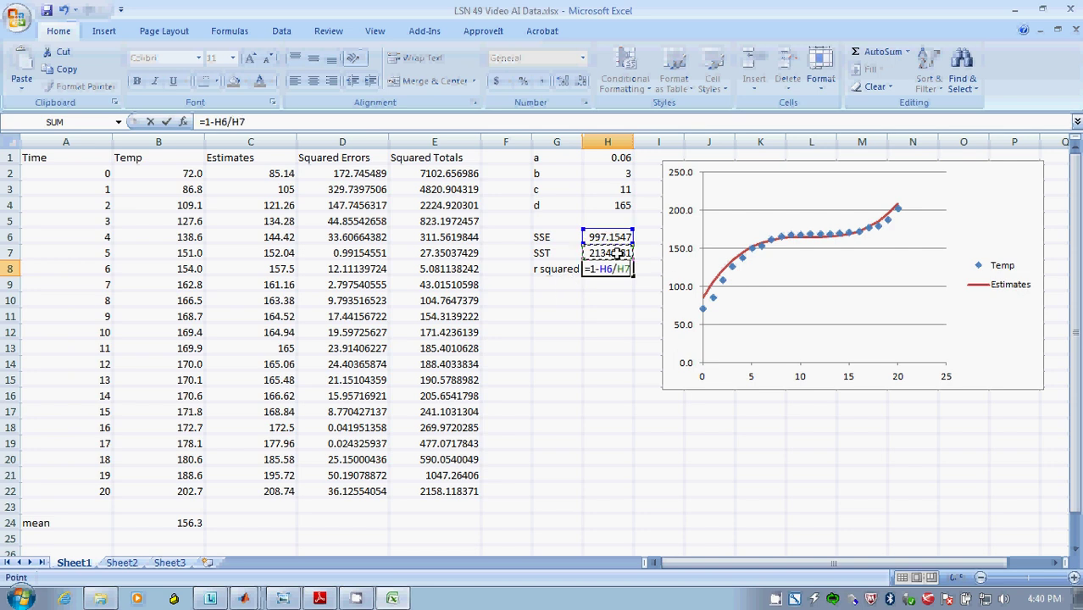
{"action": "key", "text": "Return"}
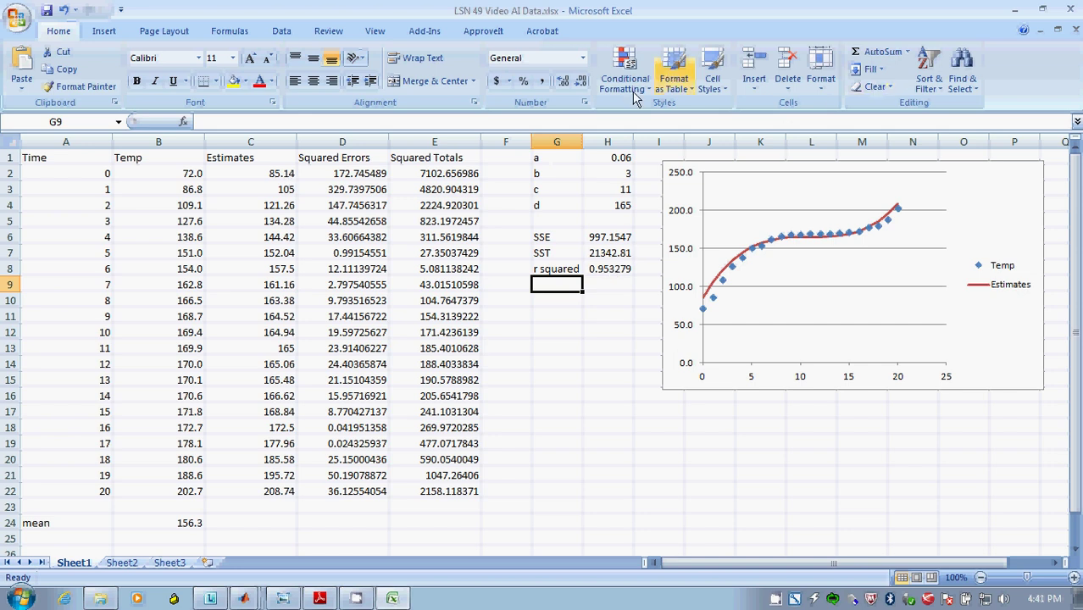
Open Solver and set it to minimize the SSE in target cell $H$6
{"action": "left_click", "coordinate": [281, 31]}
{"action": "left_click", "coordinate": [981, 78]}
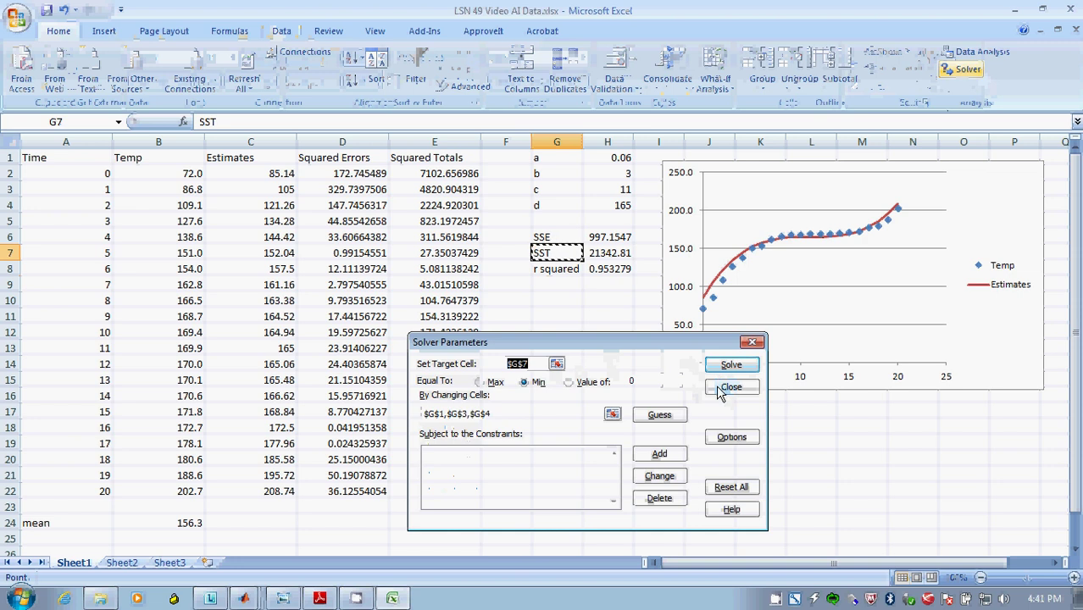
{"action": "left_click", "coordinate": [556, 365]}
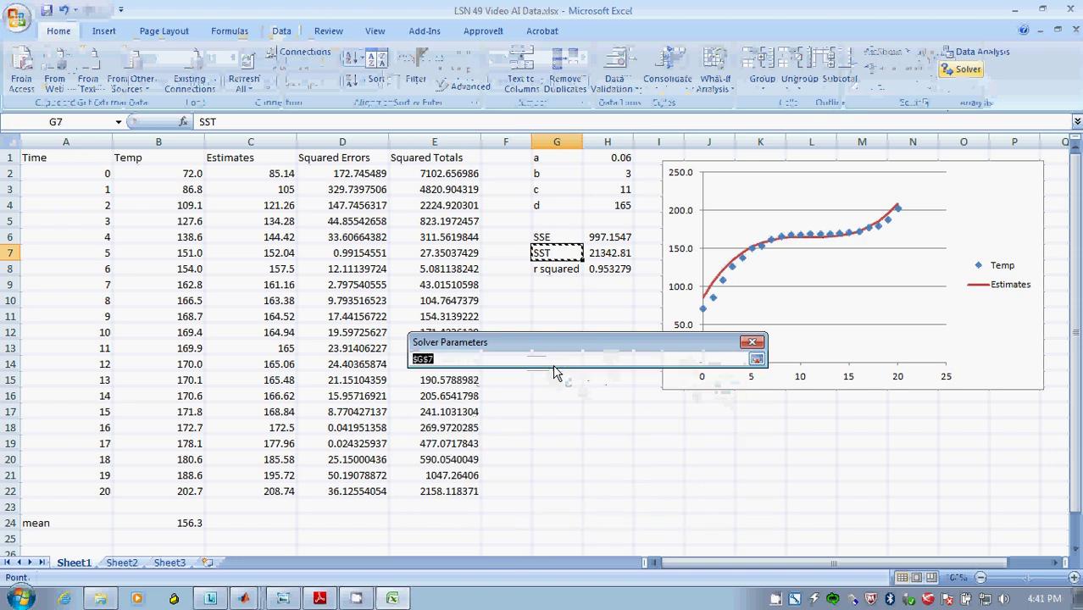
{"action": "left_click", "coordinate": [757, 360]}
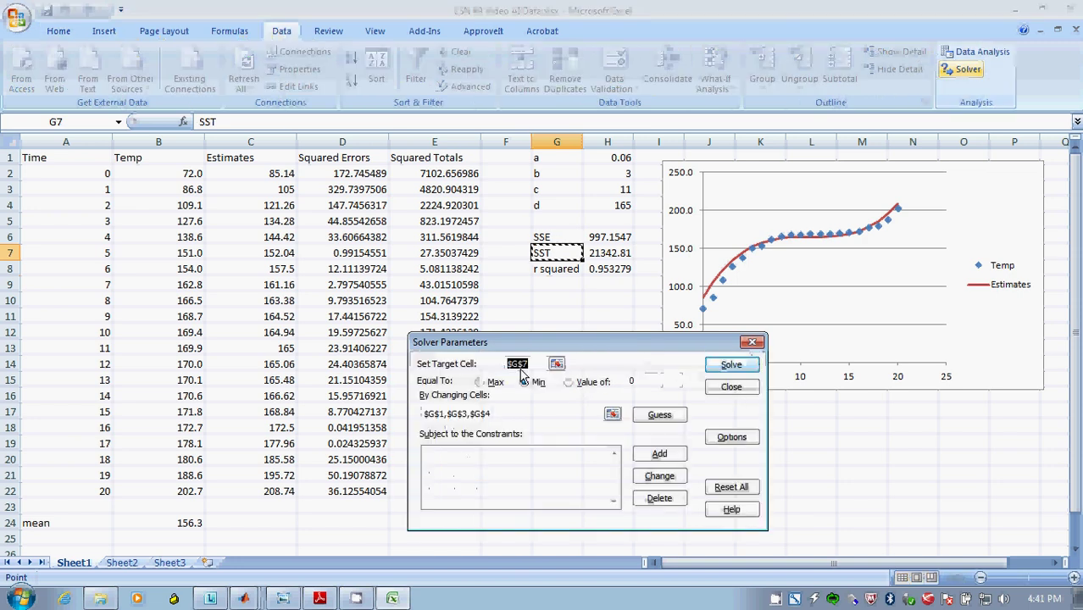
{"action": "left_click", "coordinate": [556, 364]}
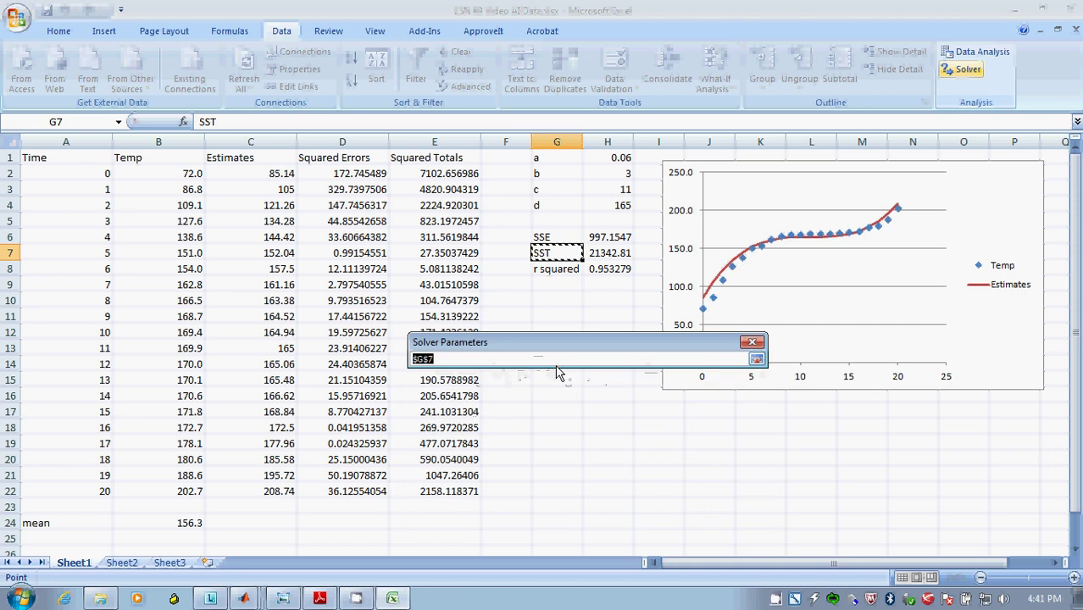
{"action": "left_click", "coordinate": [615, 237]}
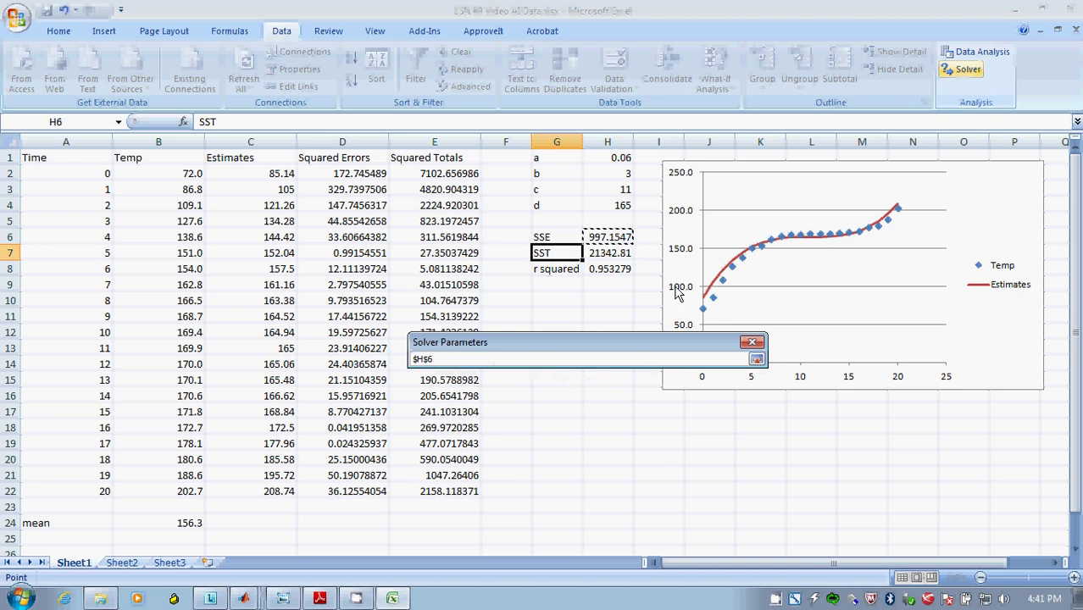
{"action": "left_click", "coordinate": [757, 361]}
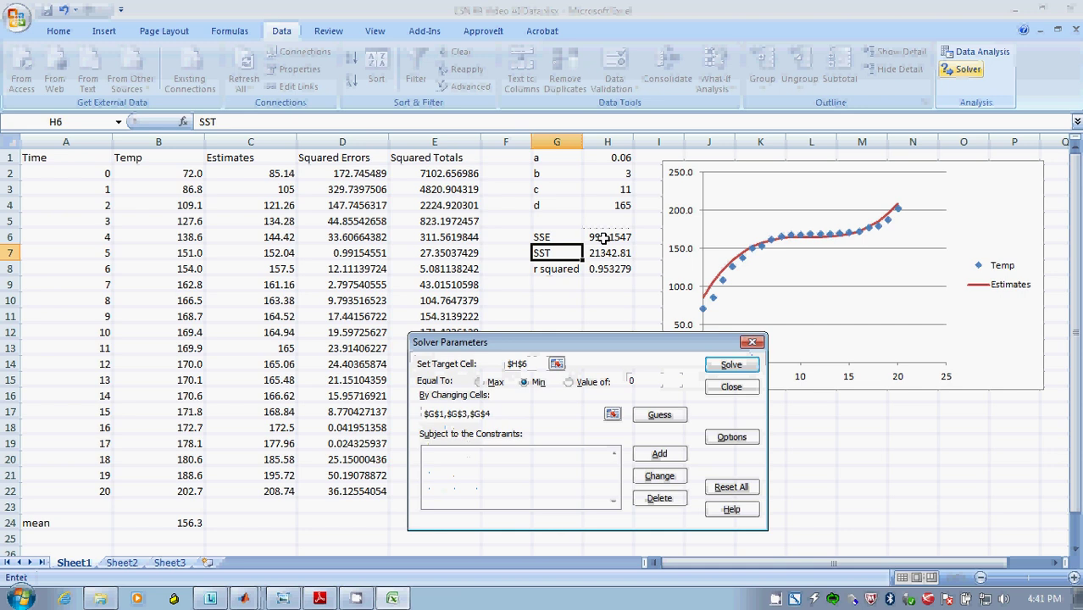
{"action": "left_click", "coordinate": [526, 383]}
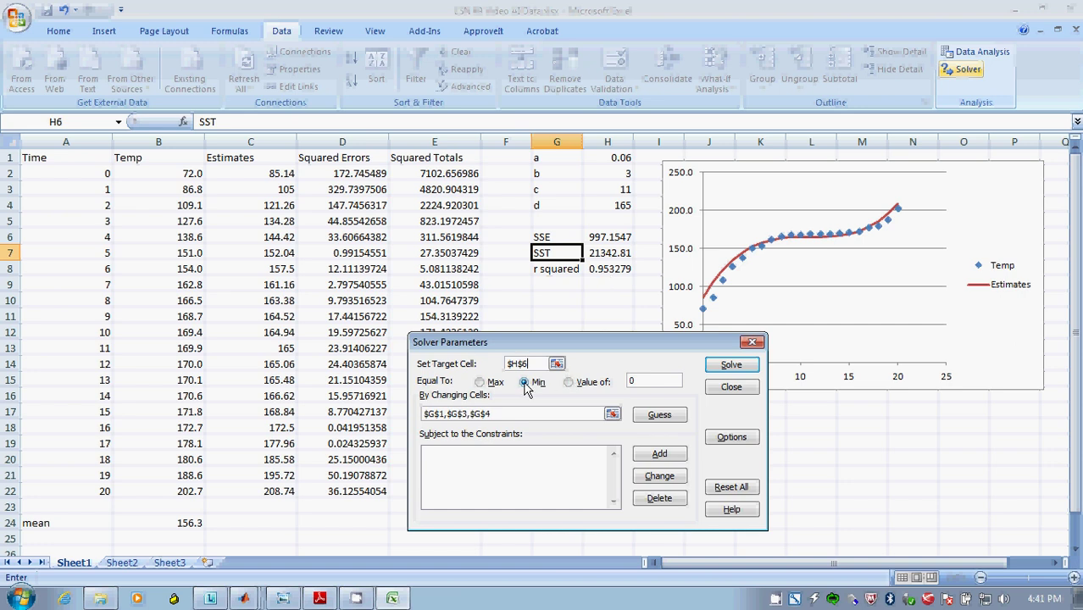
Choose minimization for the Solver target and set the changing cells to $H$1,$H$3,$H$4 for parameters a, c and d
{"action": "left_click", "coordinate": [525, 383]}
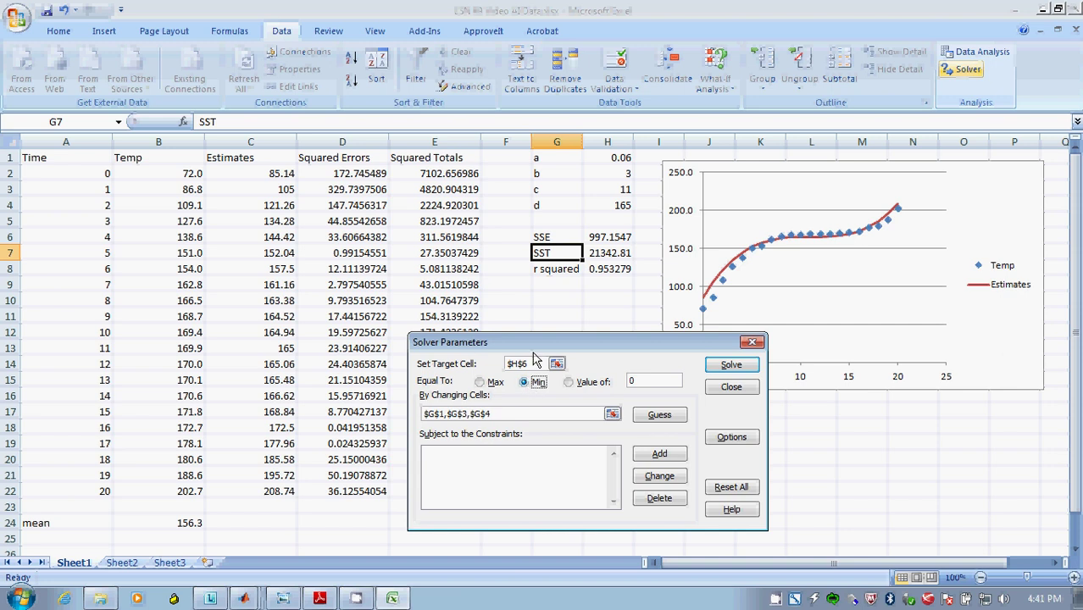
{"action": "left_click", "coordinate": [612, 415]}
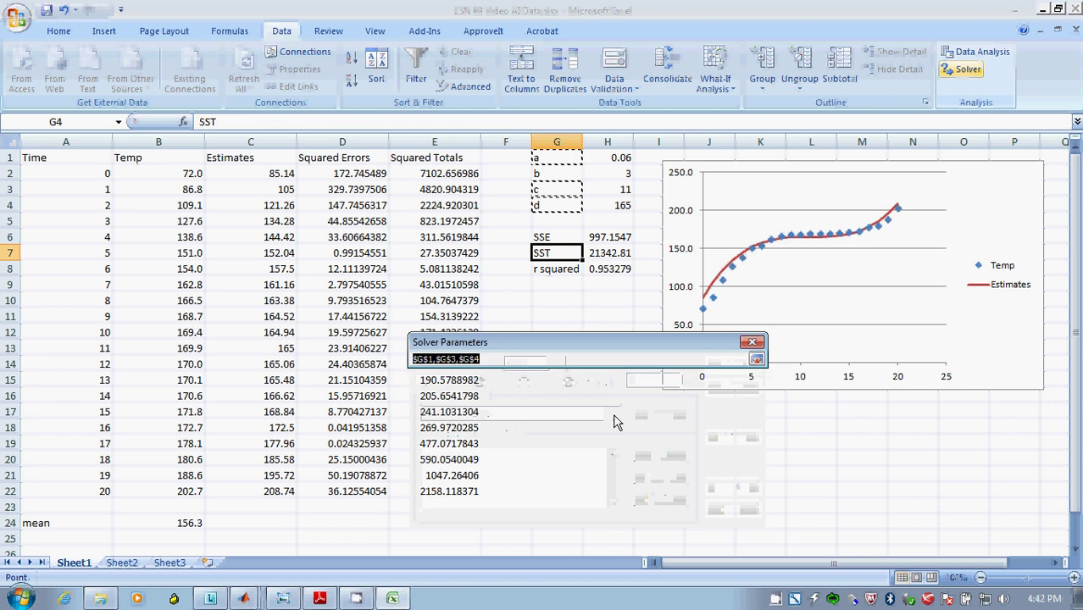
{"action": "left_click", "coordinate": [623, 158]}
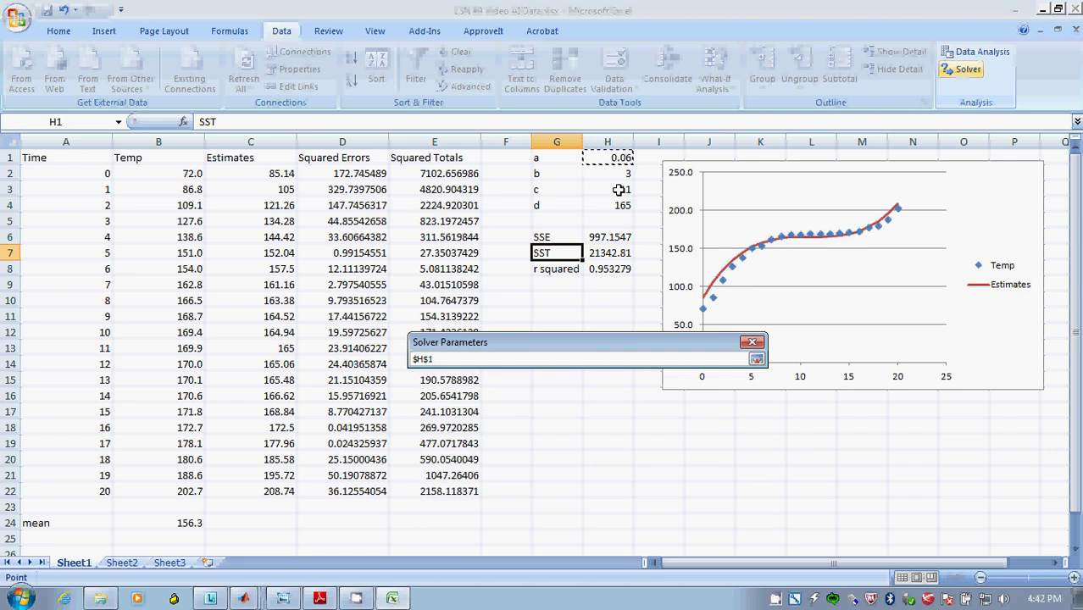
{"action": "left_click", "coordinate": [620, 189], "text": "ctrl"}
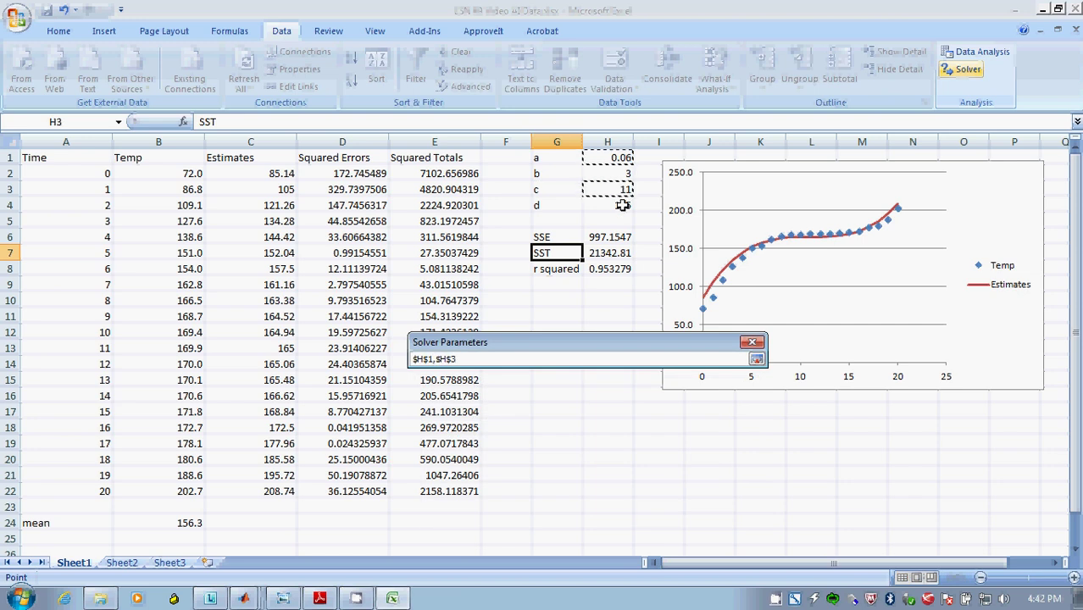
{"action": "left_click", "coordinate": [623, 205], "text": "ctrl"}
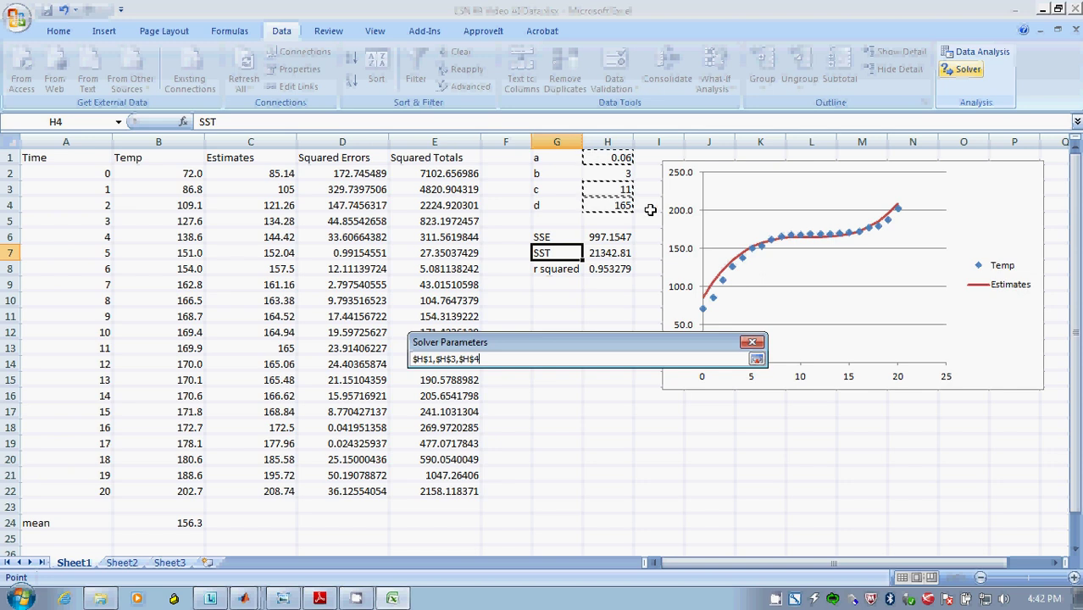
{"action": "left_click", "coordinate": [757, 360]}
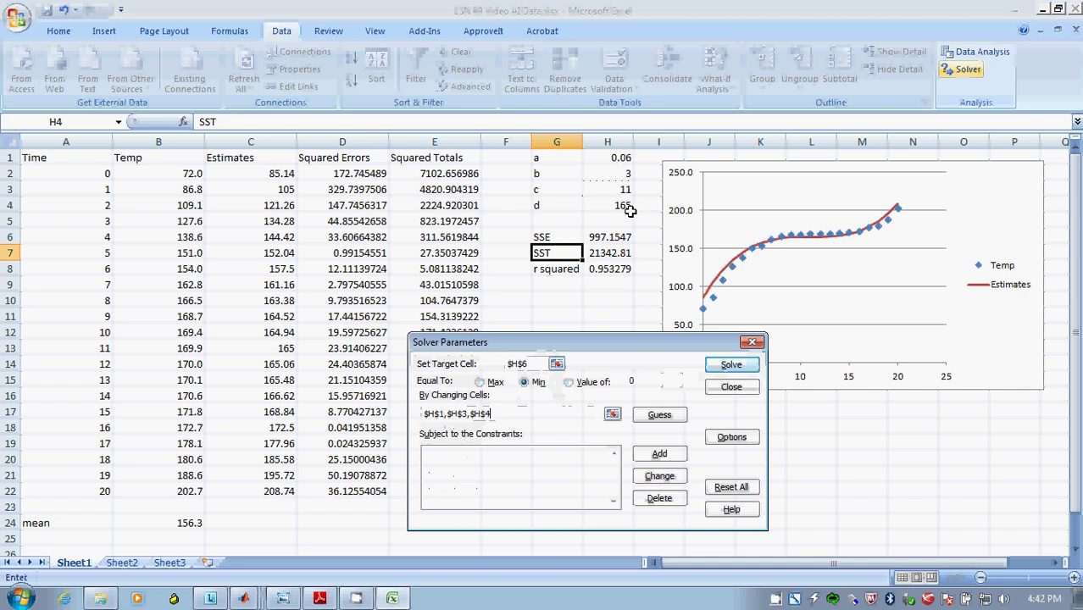
Run Solver twice in a row with the same settings, keeping the Solver solution each time
{"action": "left_click", "coordinate": [733, 366]}
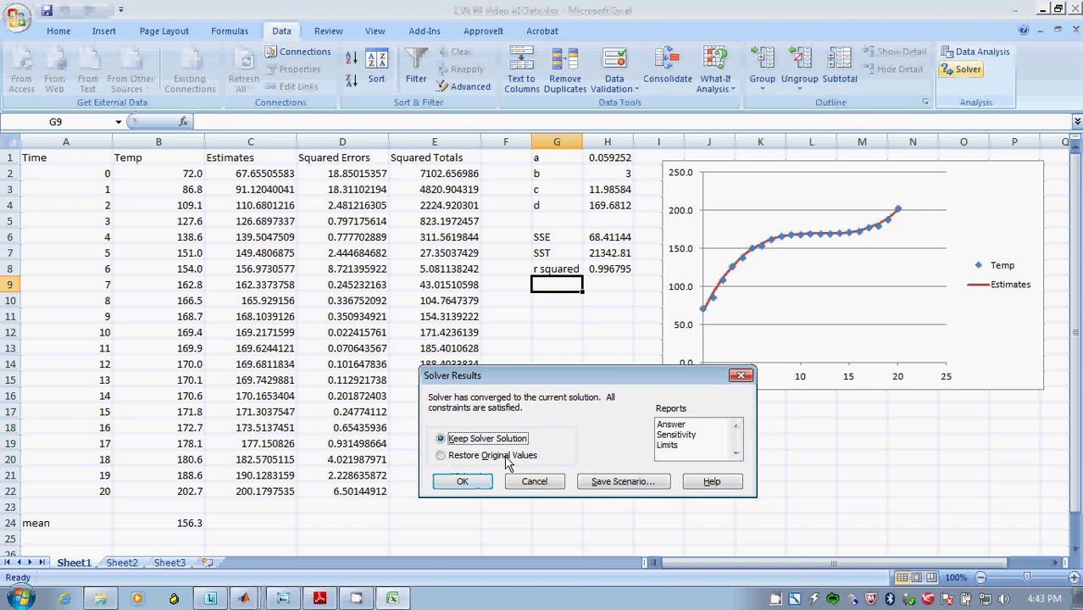
{"action": "left_click", "coordinate": [462, 483]}
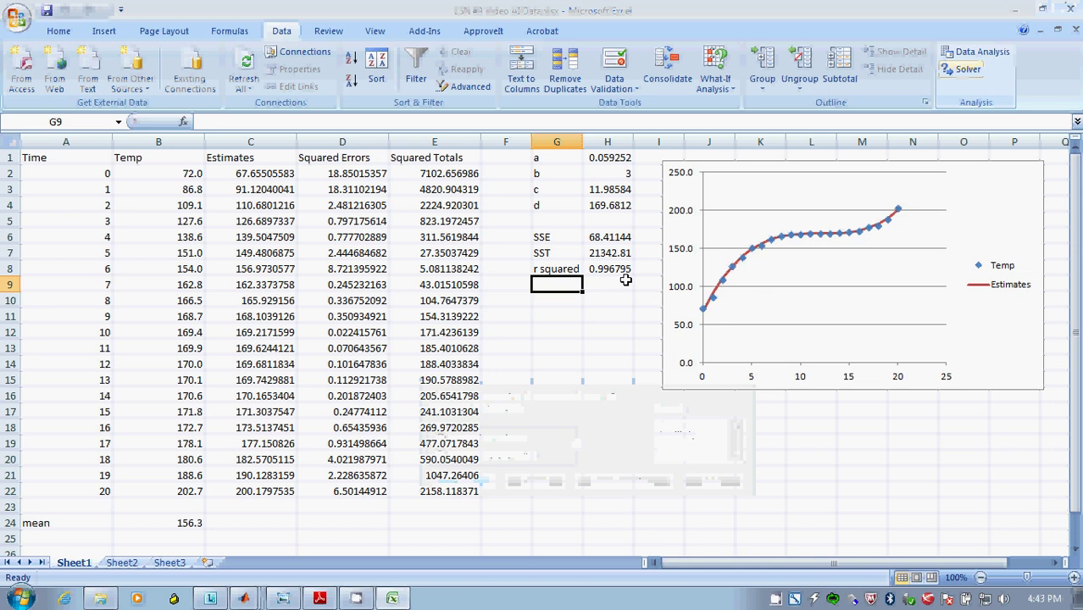
{"action": "left_click", "coordinate": [963, 73]}
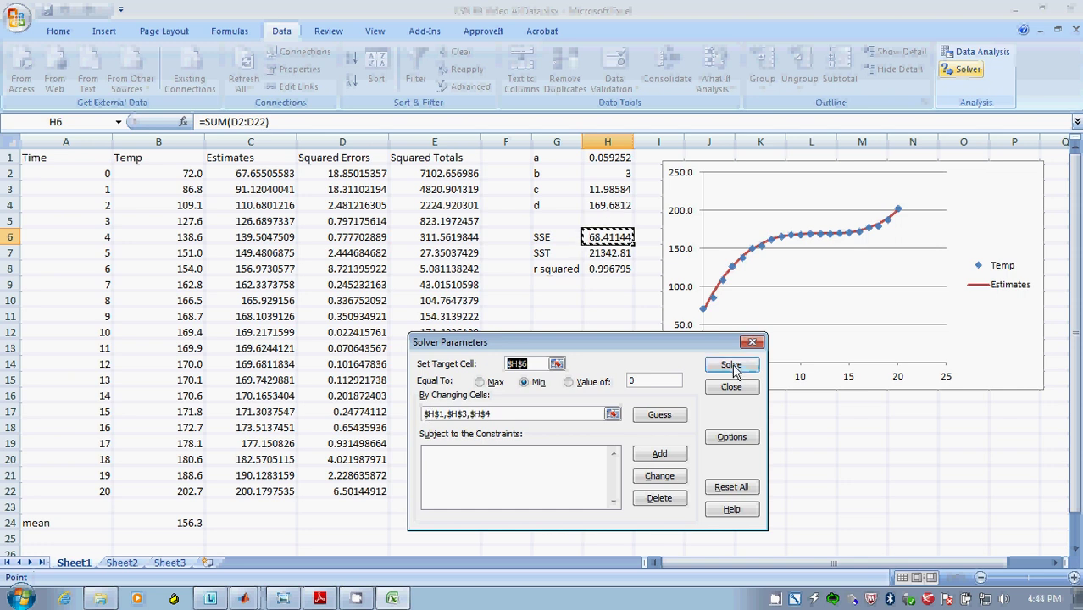
{"action": "left_click", "coordinate": [733, 367]}
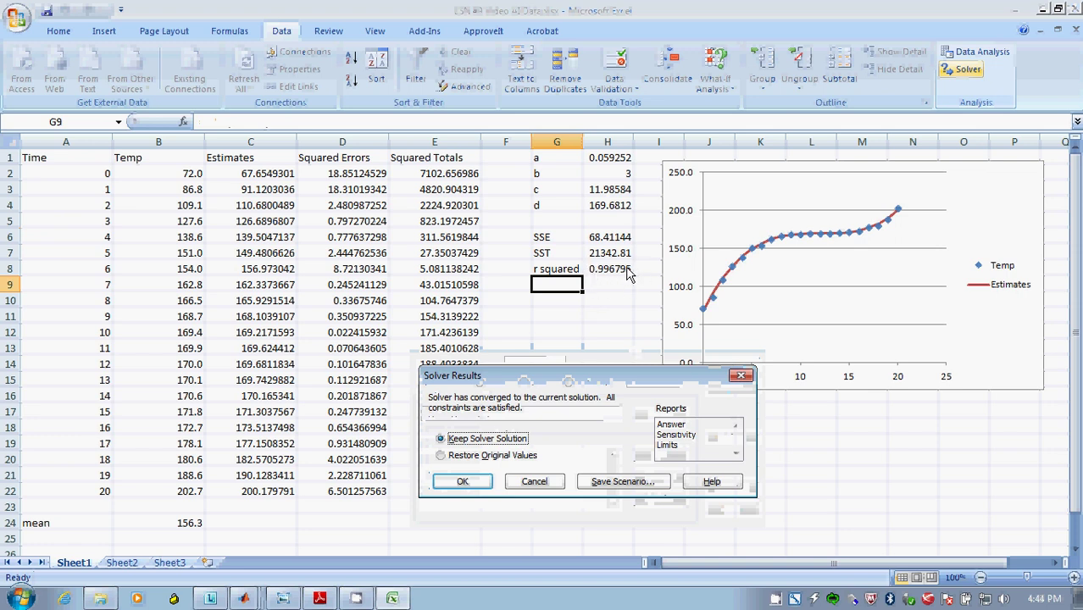
{"action": "left_click", "coordinate": [463, 482]}
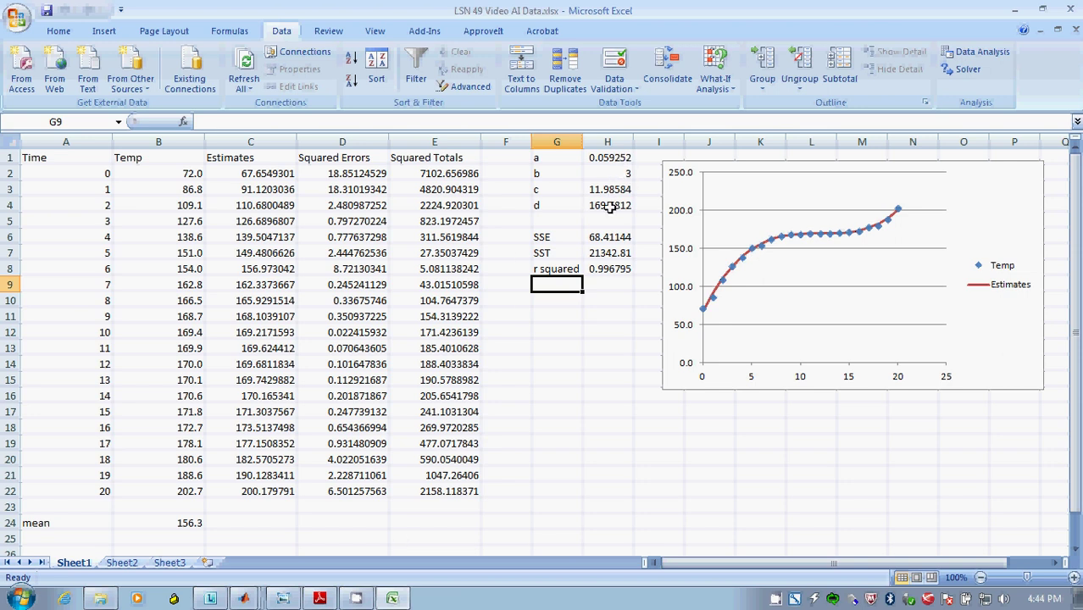
{"action": "mouse_move", "coordinate": [328, 604]}
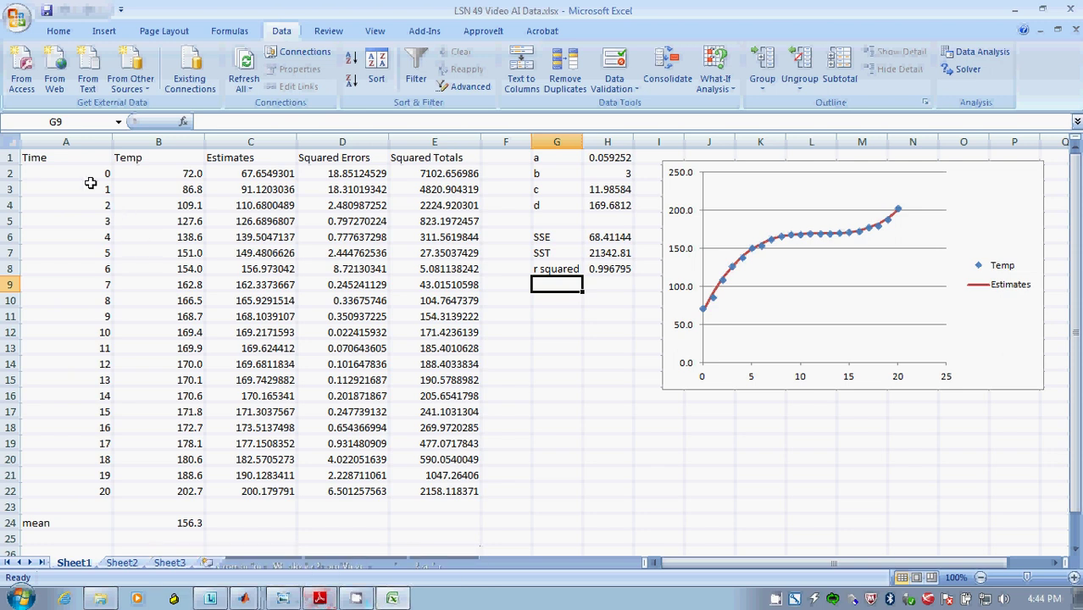
{"action": "left_click_drag", "start_coordinate": [73, 173], "coordinate": [108, 248]}
{"action": "left_click", "coordinate": [156, 171]}
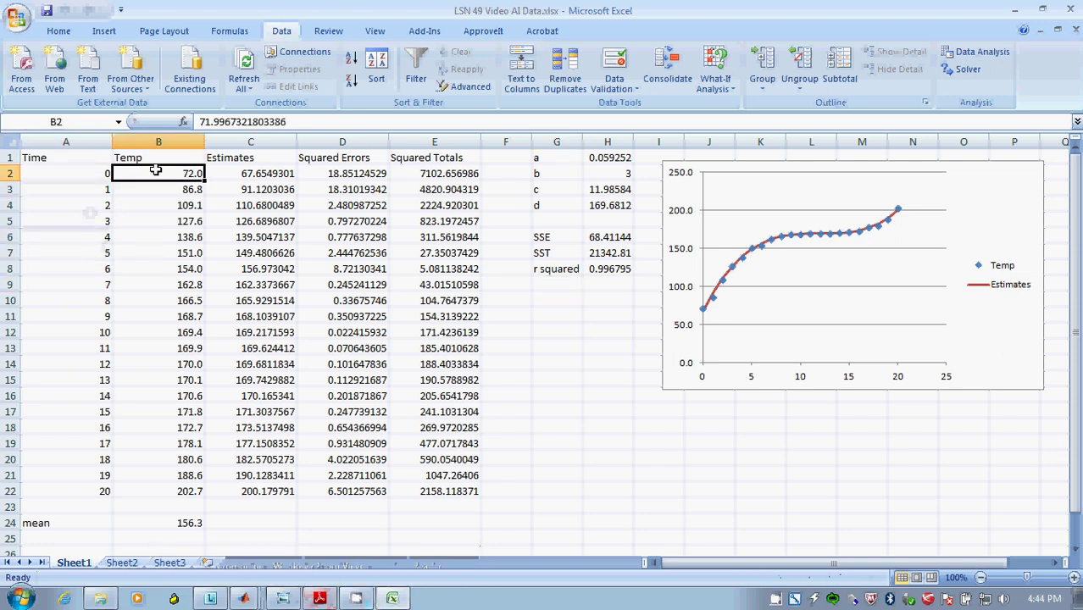
{"action": "left_click_drag", "start_coordinate": [163, 172], "coordinate": [145, 488]}
{"action": "left_click_drag", "start_coordinate": [97, 181], "coordinate": [88, 483]}
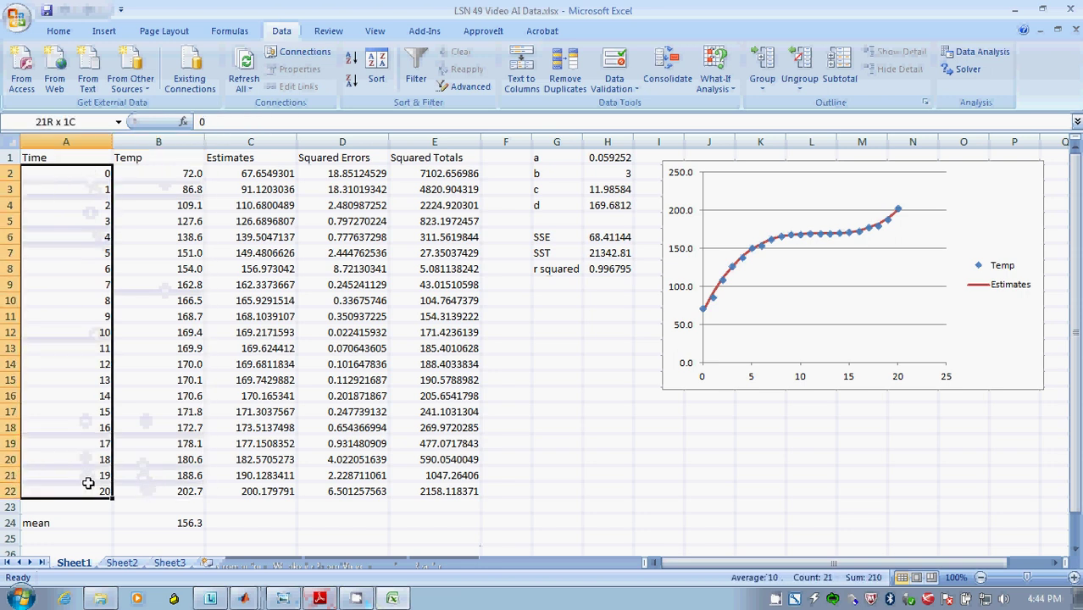
{"action": "left_click", "coordinate": [504, 412]}
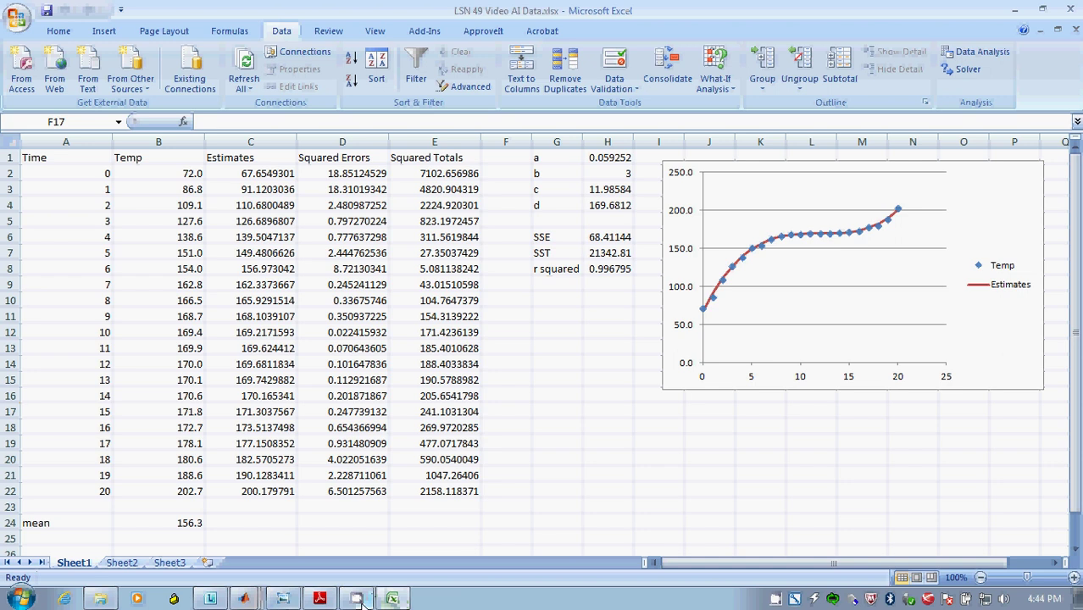
{"action": "left_click", "coordinate": [778, 600]}
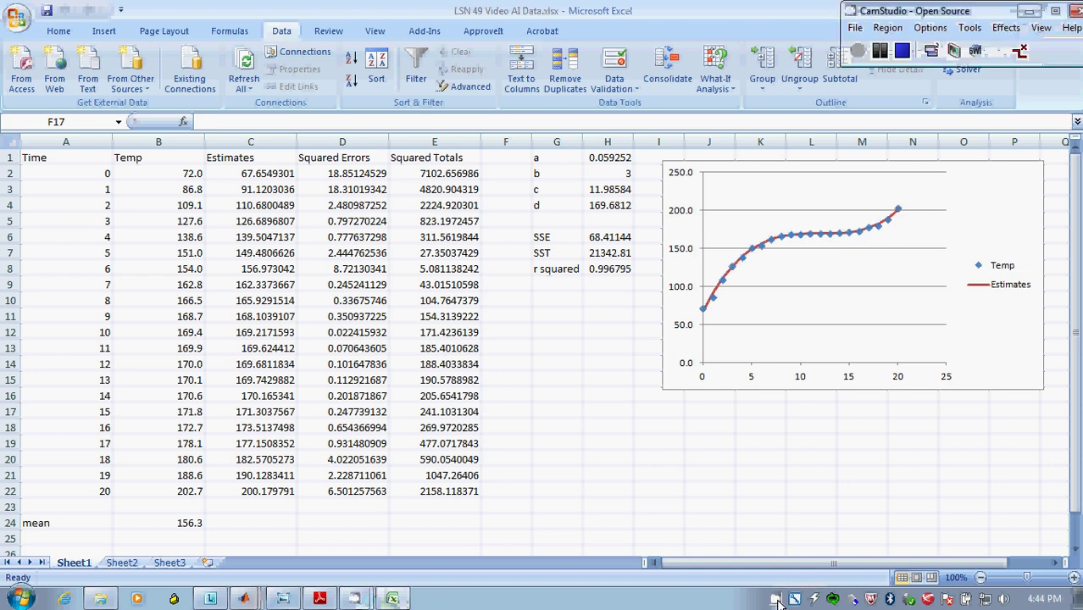